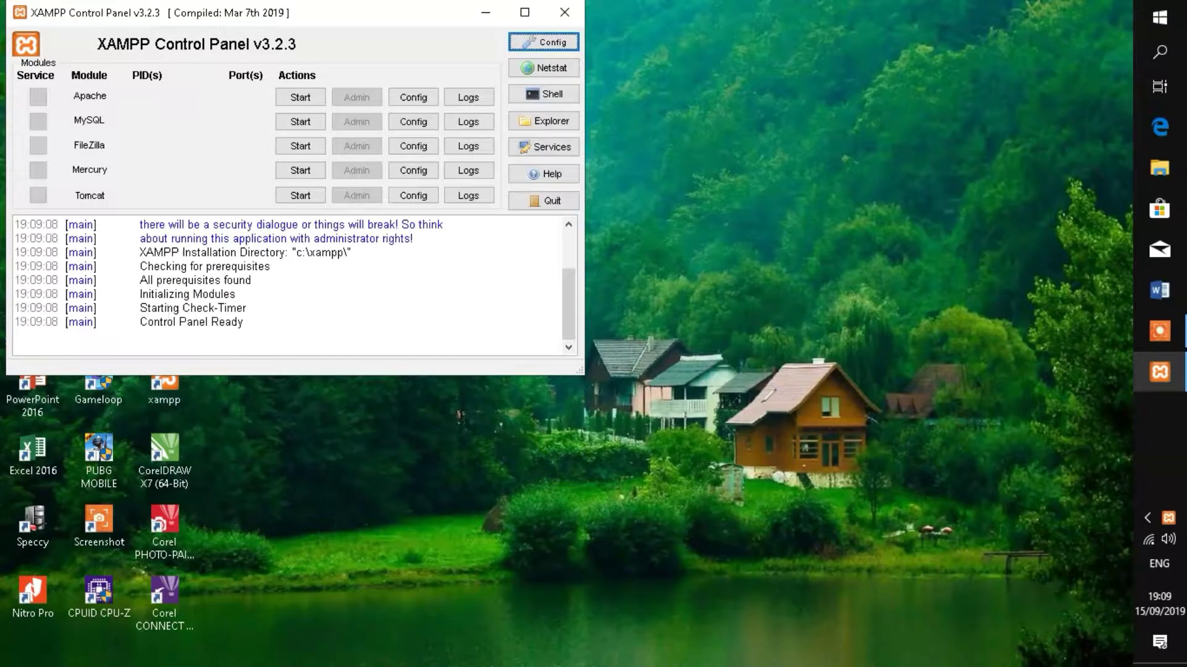
- Start Apache and MySQL in XAMPP Control Panel, then minimize the panel
left_click(286, 98)
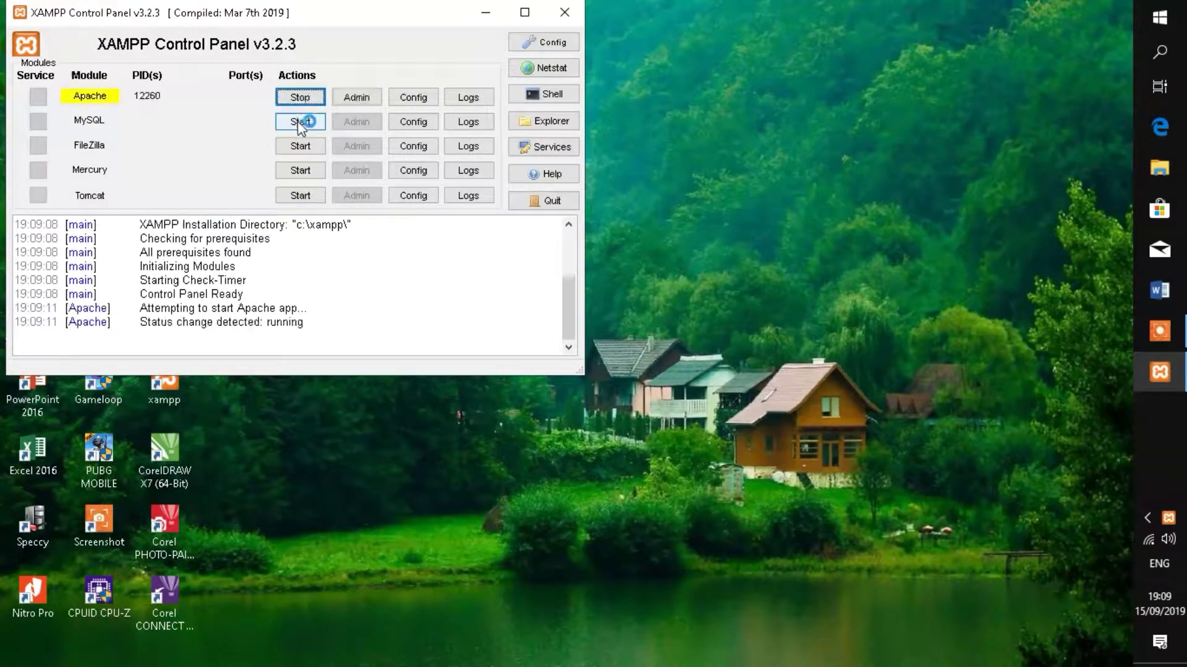
left_click(299, 123)
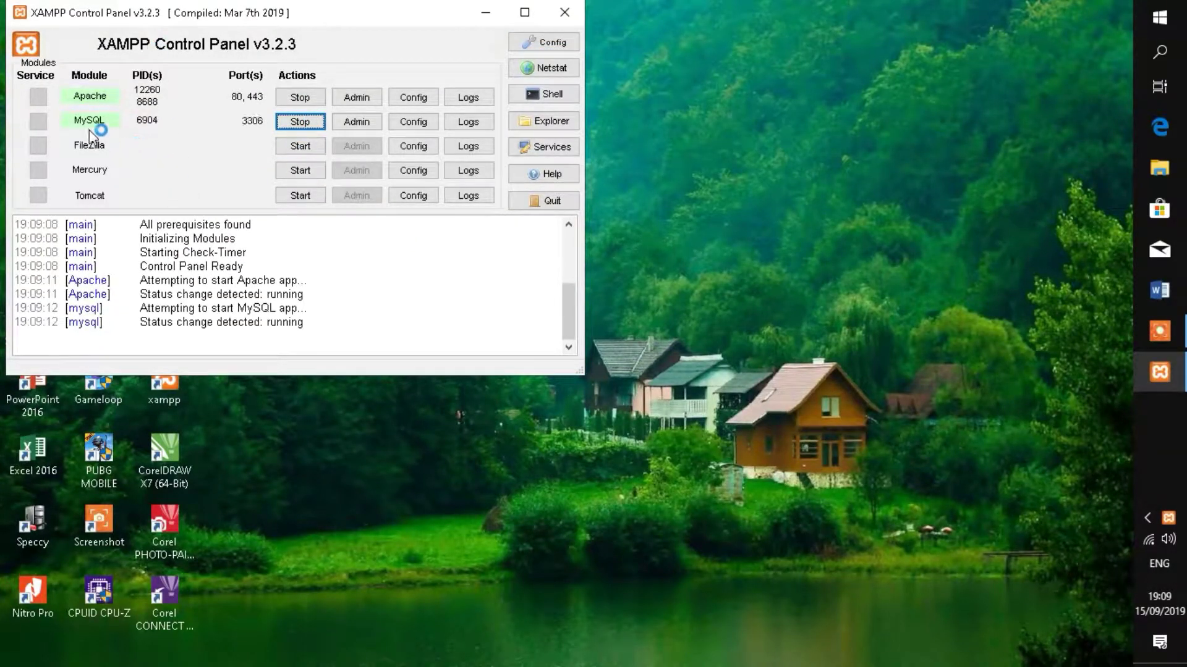
left_click(483, 15)
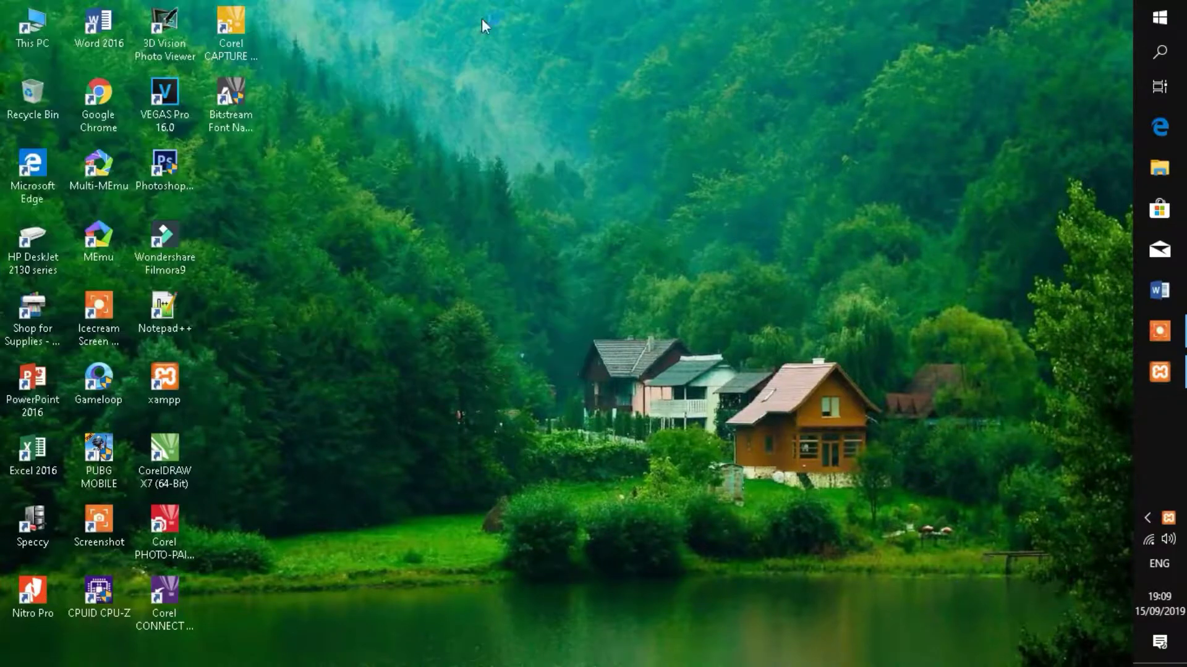
- Launch Chrome and load localhost/perpustakaan using the 'lo' address suggestion
double_click(105, 105)
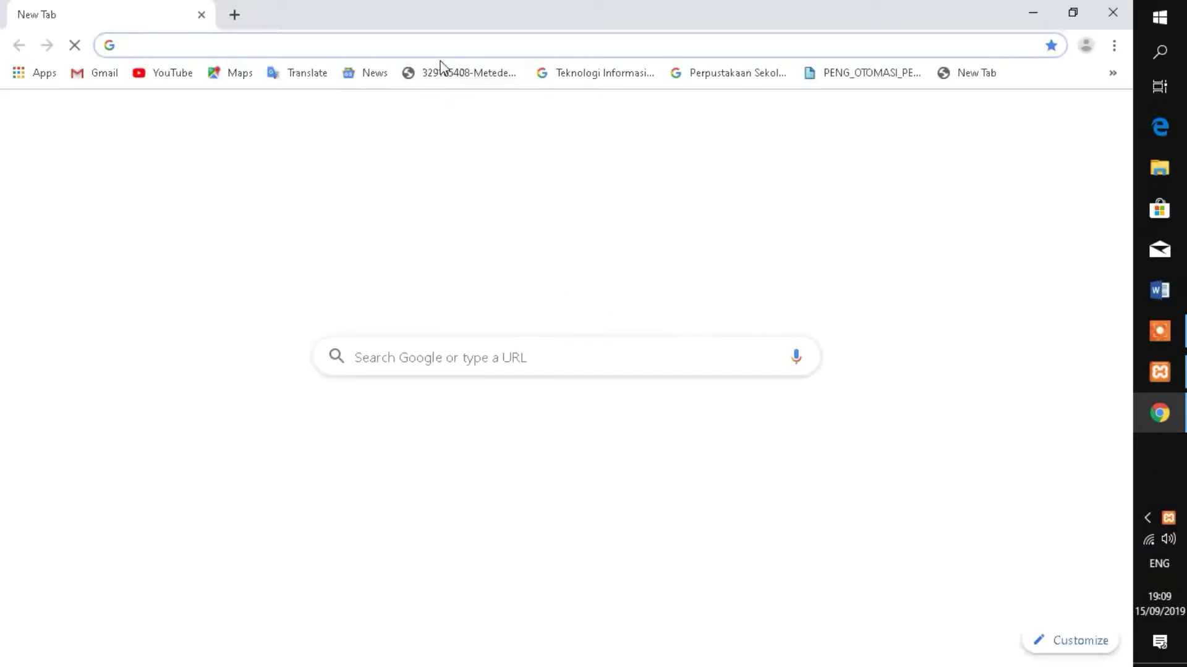
type("lo")
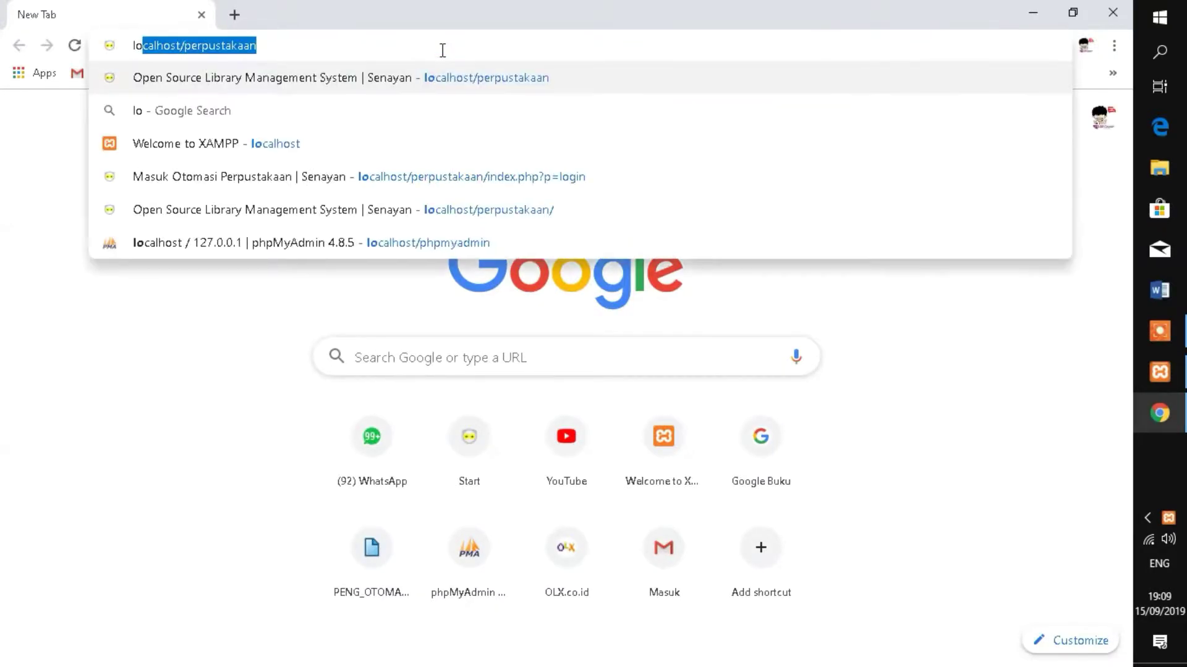
key("Right")
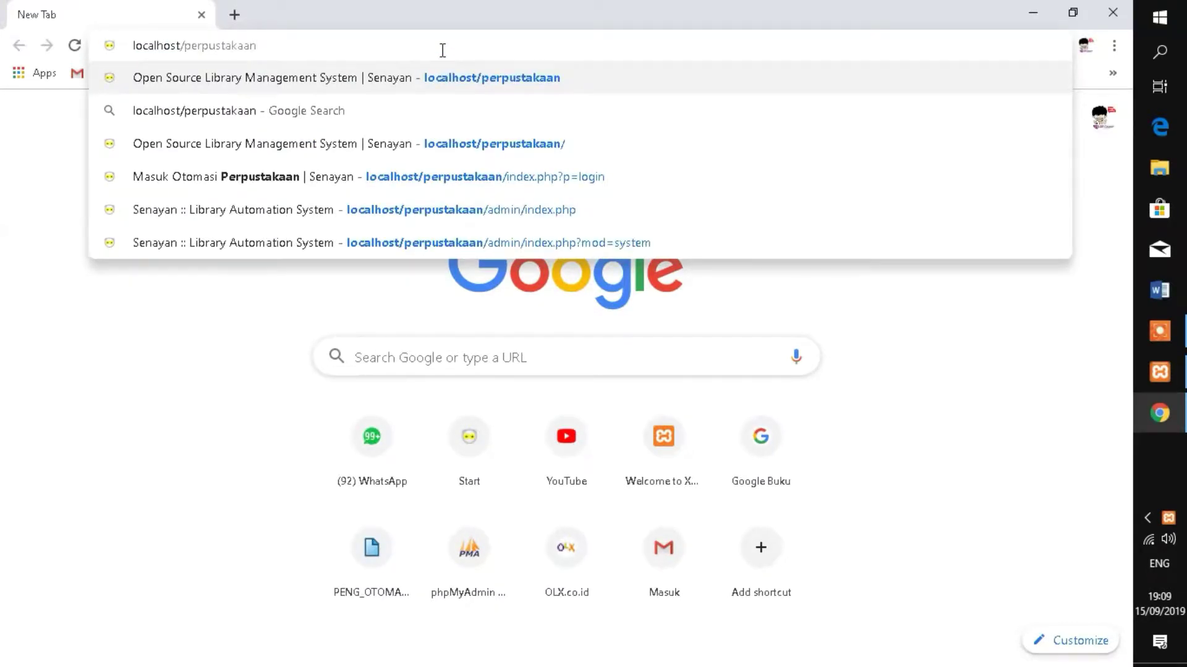
key("Return")
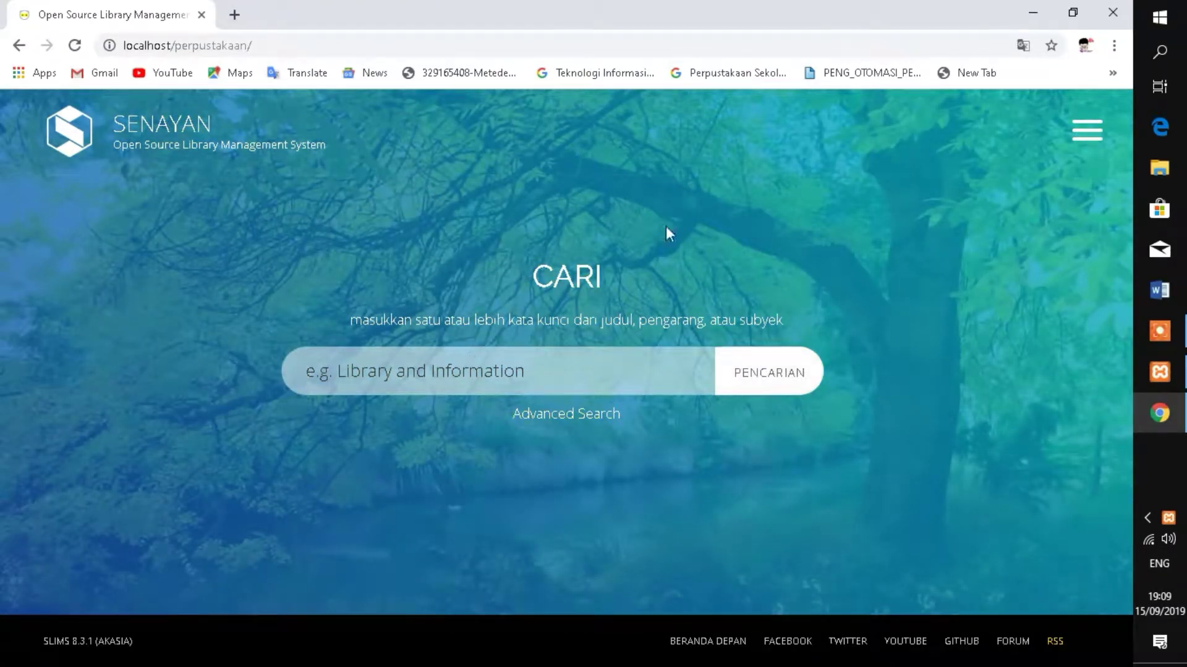
- Log in as the admin through MASUK Pustakawan with the autofilled credentials
left_click(1086, 131)
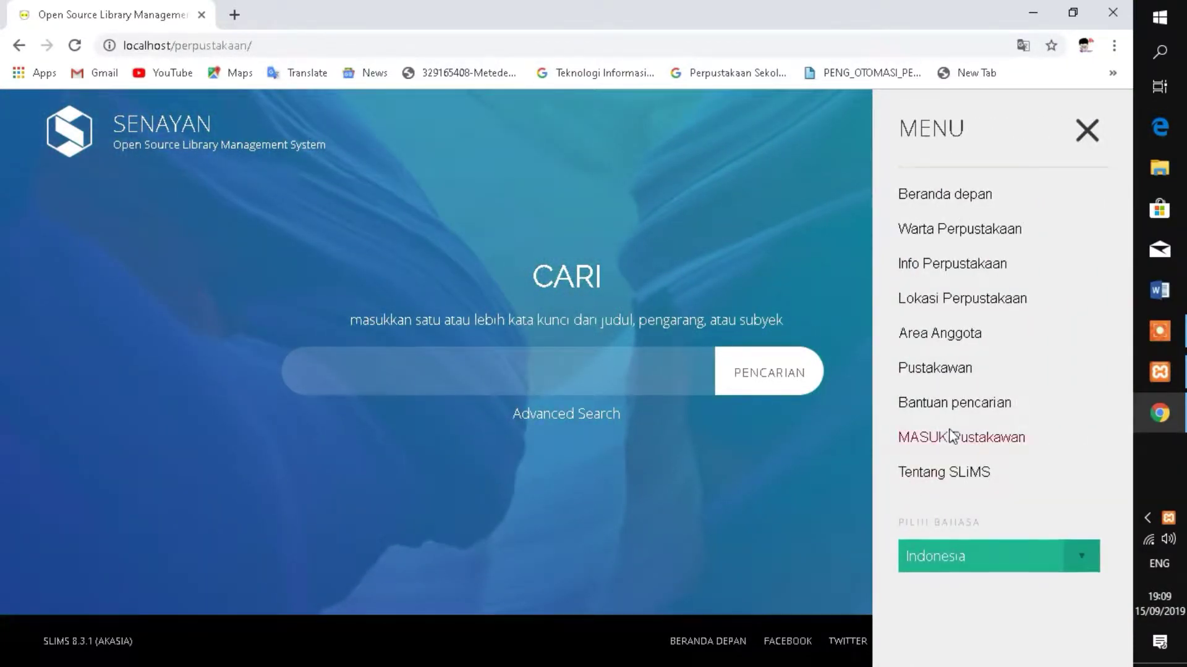
left_click(966, 439)
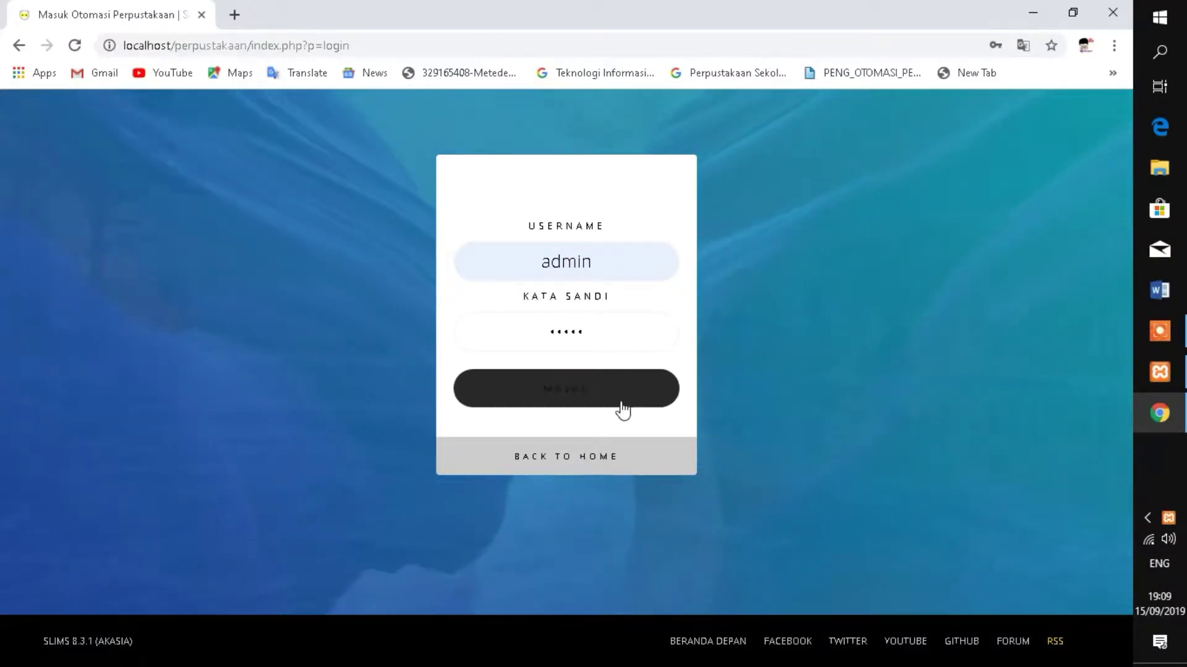
left_click(569, 393)
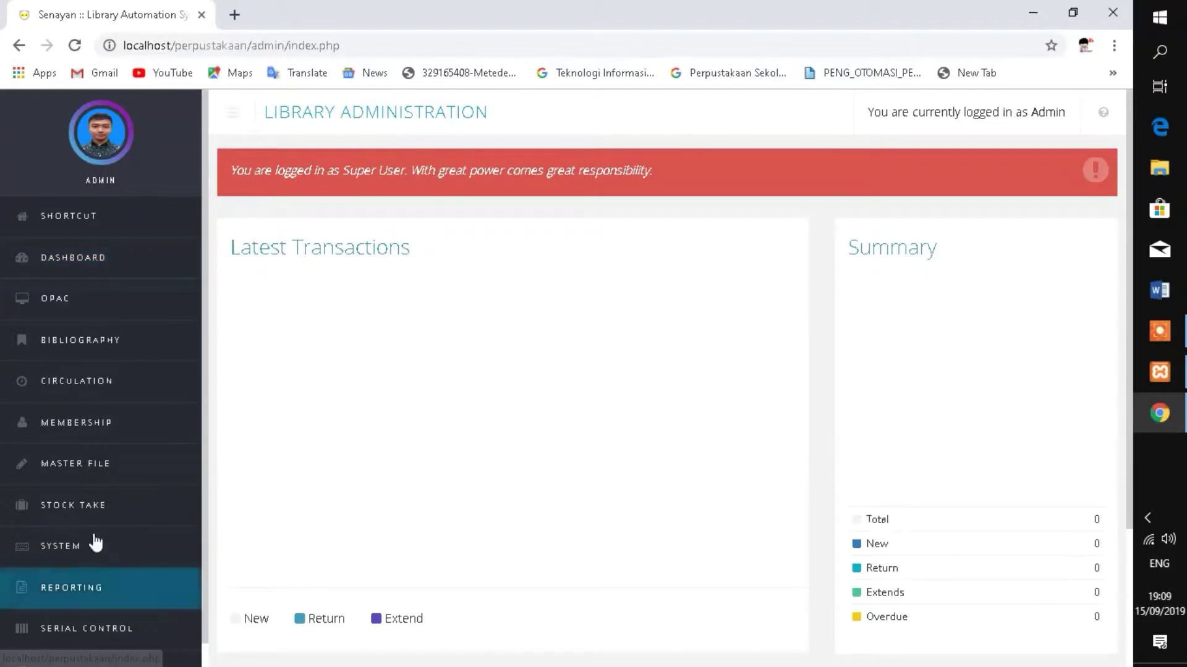
- Set Default App. Language to Indonesian in System Configuration and save the settings
left_click(62, 558)
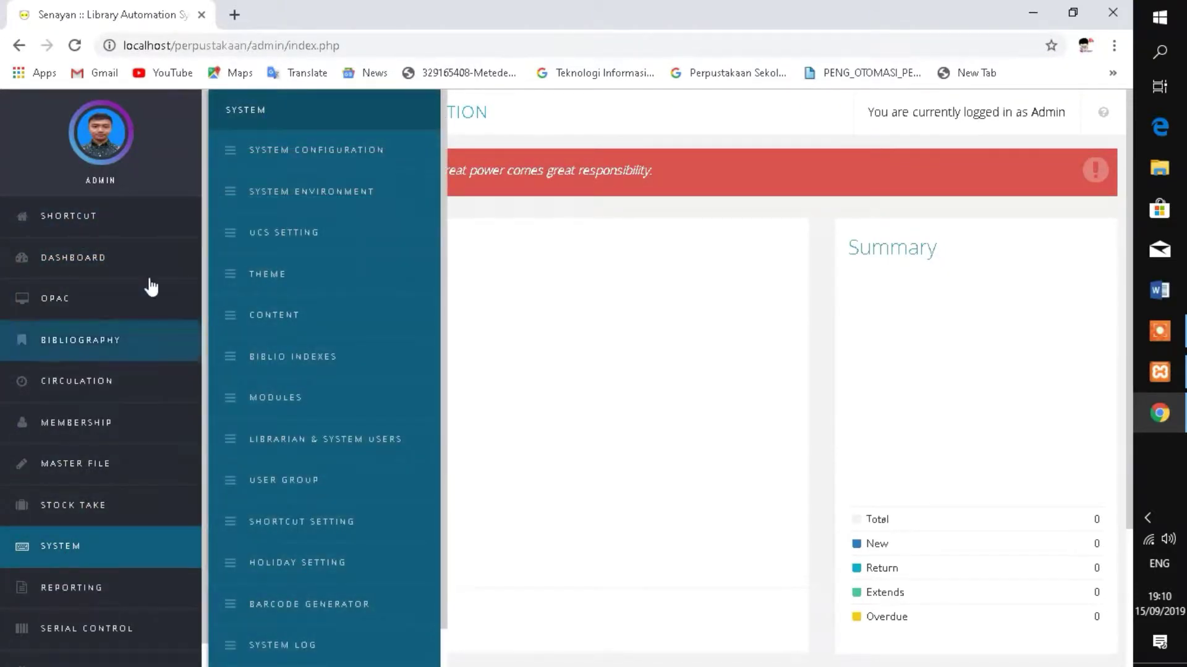
left_click(332, 153)
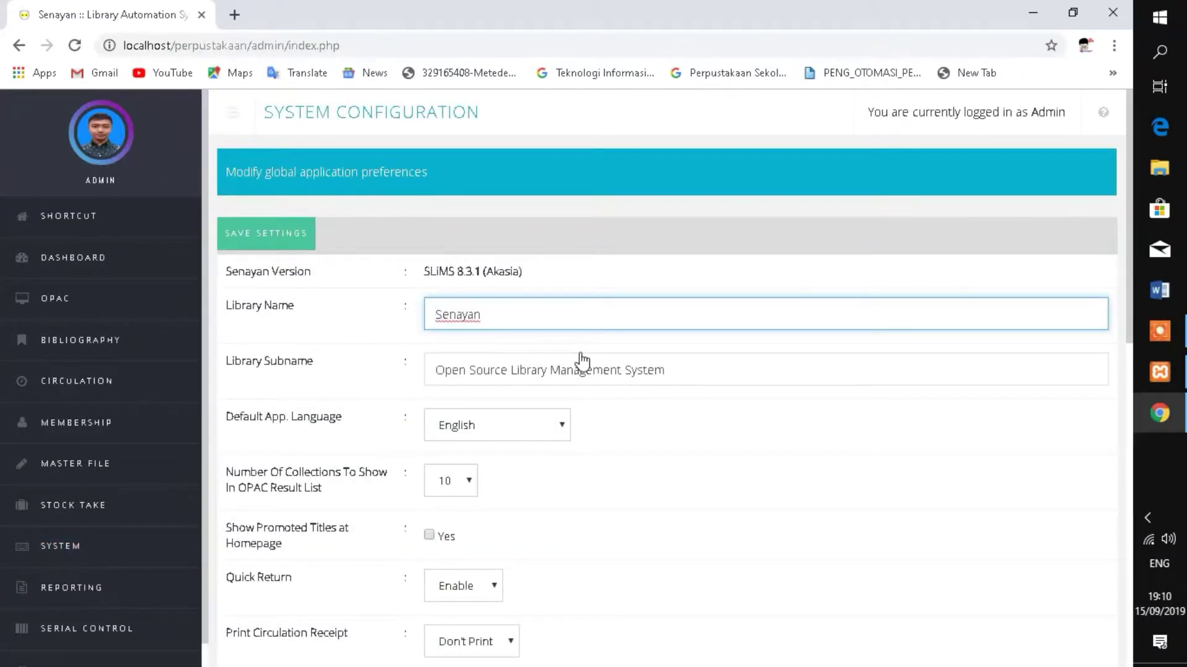
scroll(577, 358, "down", 3)
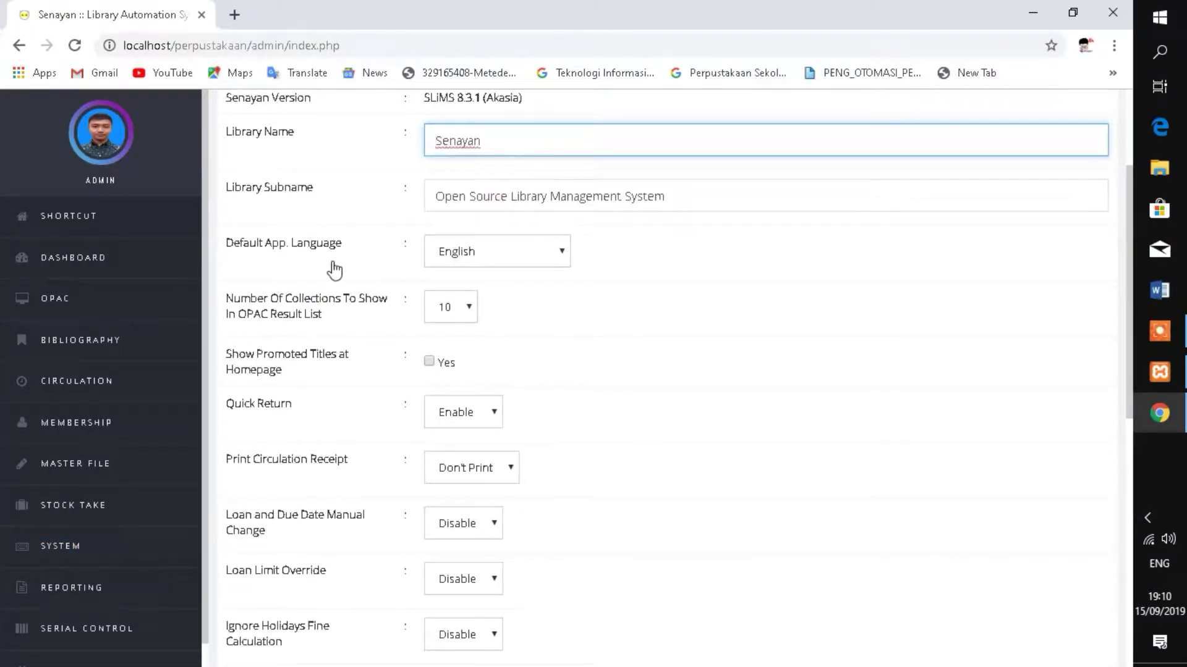
left_click(529, 253)
left_click(485, 376)
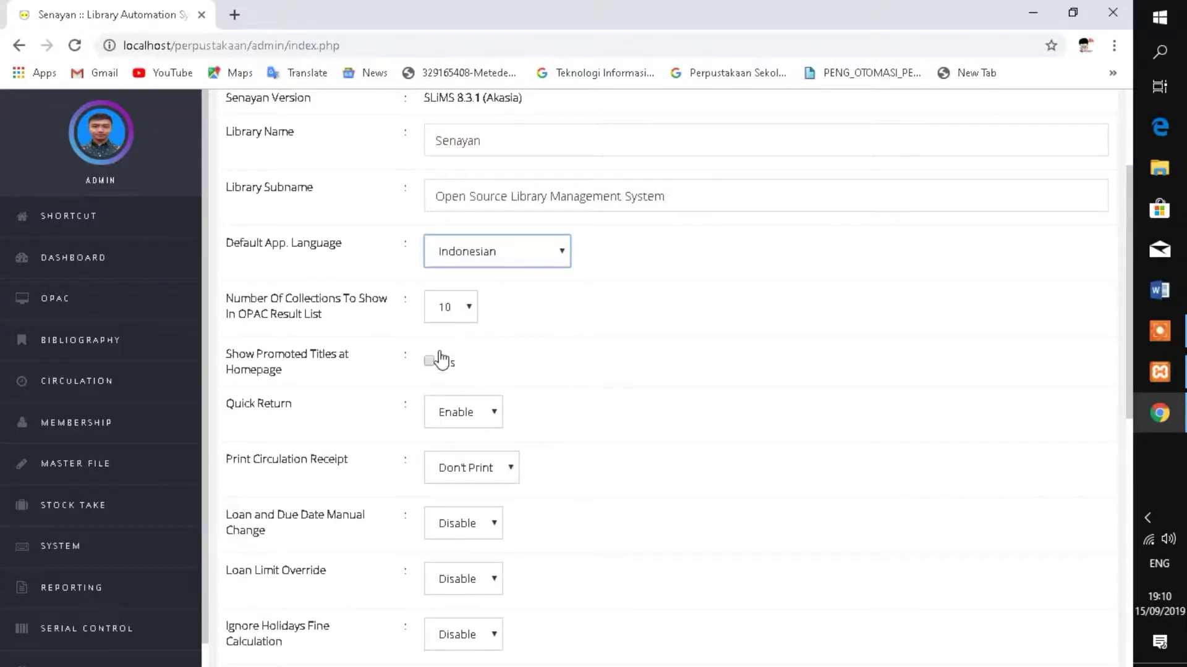
scroll(234, 204, "up", 3)
left_click(260, 238)
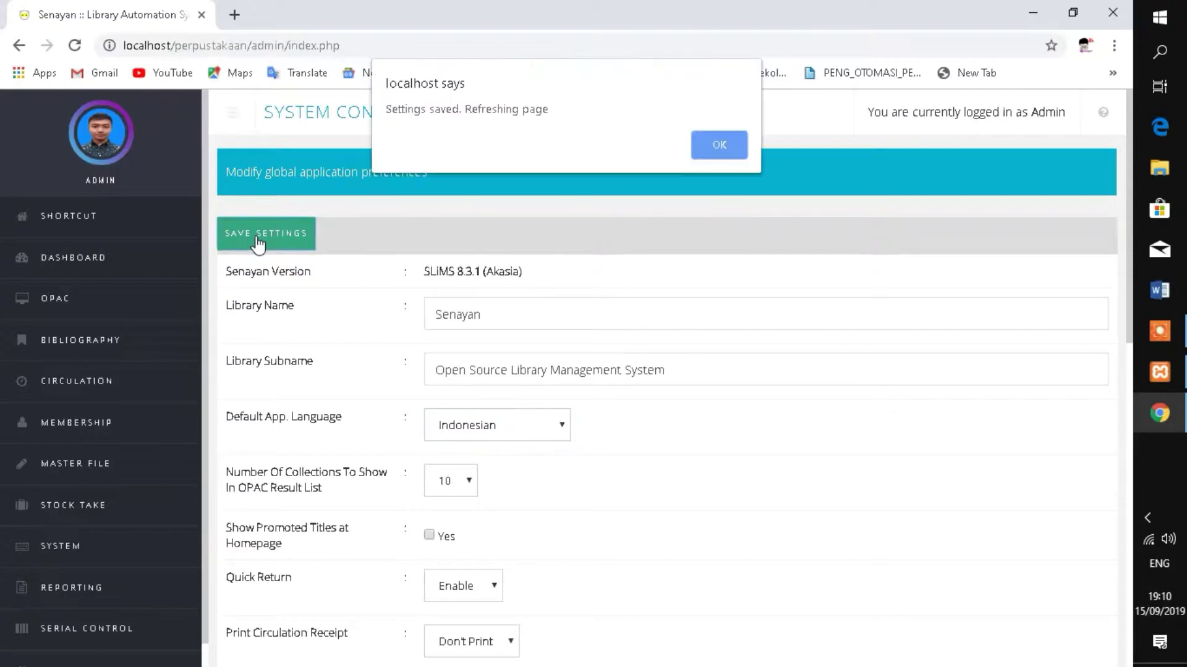
left_click(718, 148)
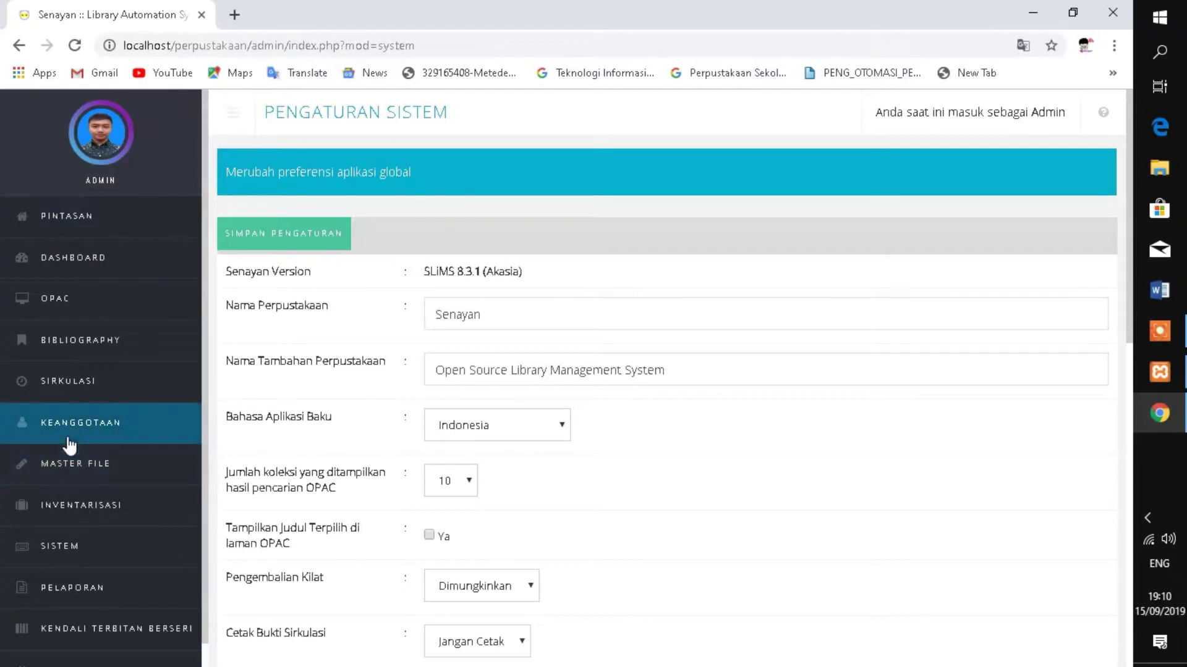
- Open Keanggotaan > Tambah Anggota to start a new member record
left_click(103, 442)
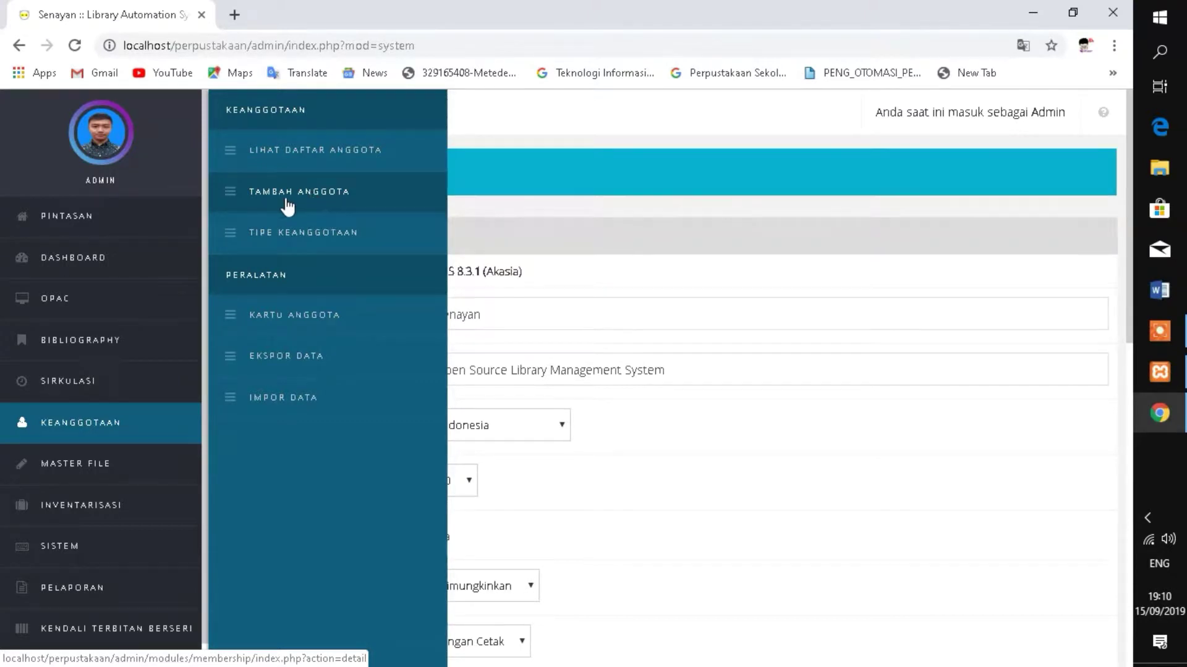
left_click(312, 201)
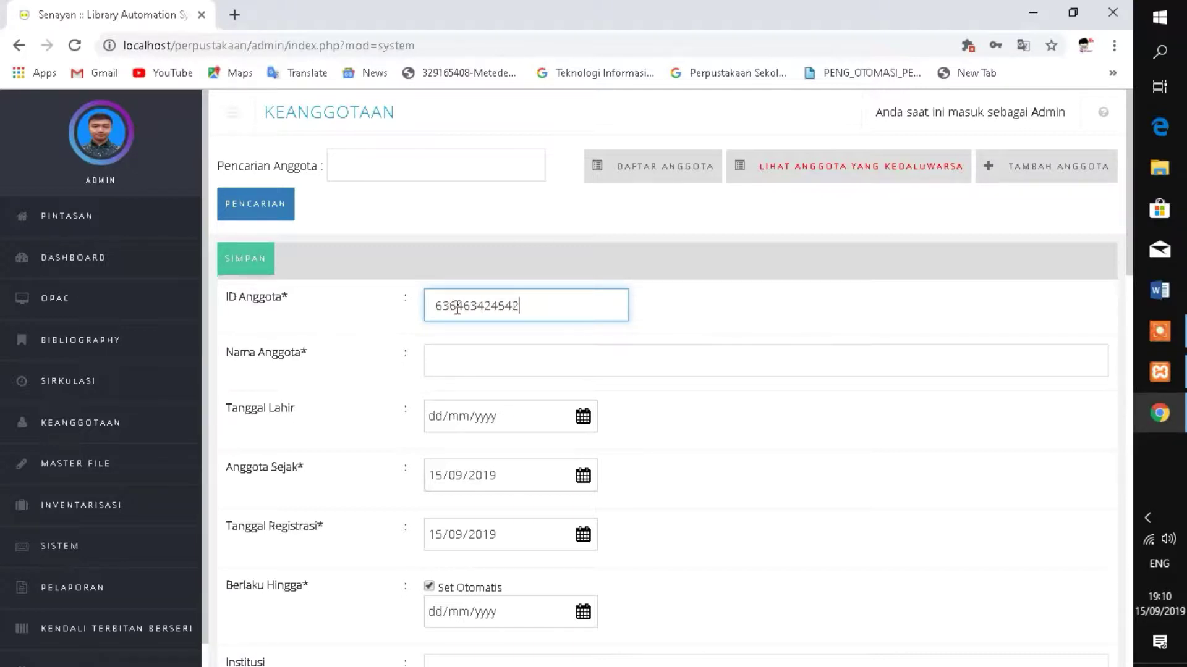
left_click(524, 360)
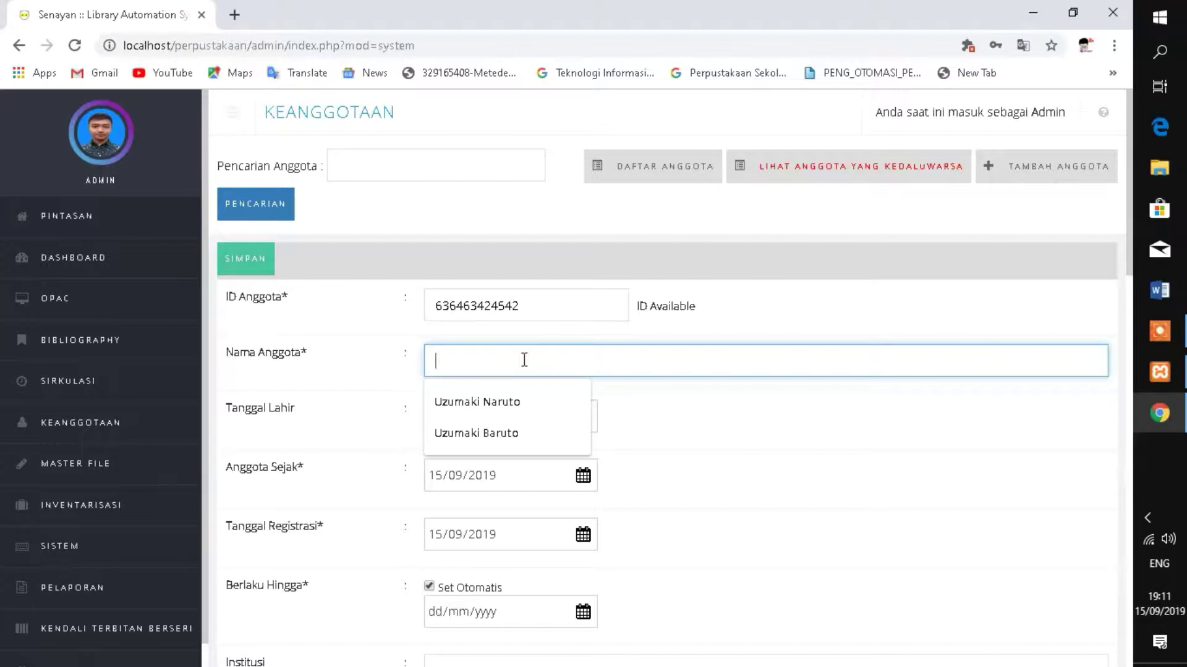
left_click(521, 401)
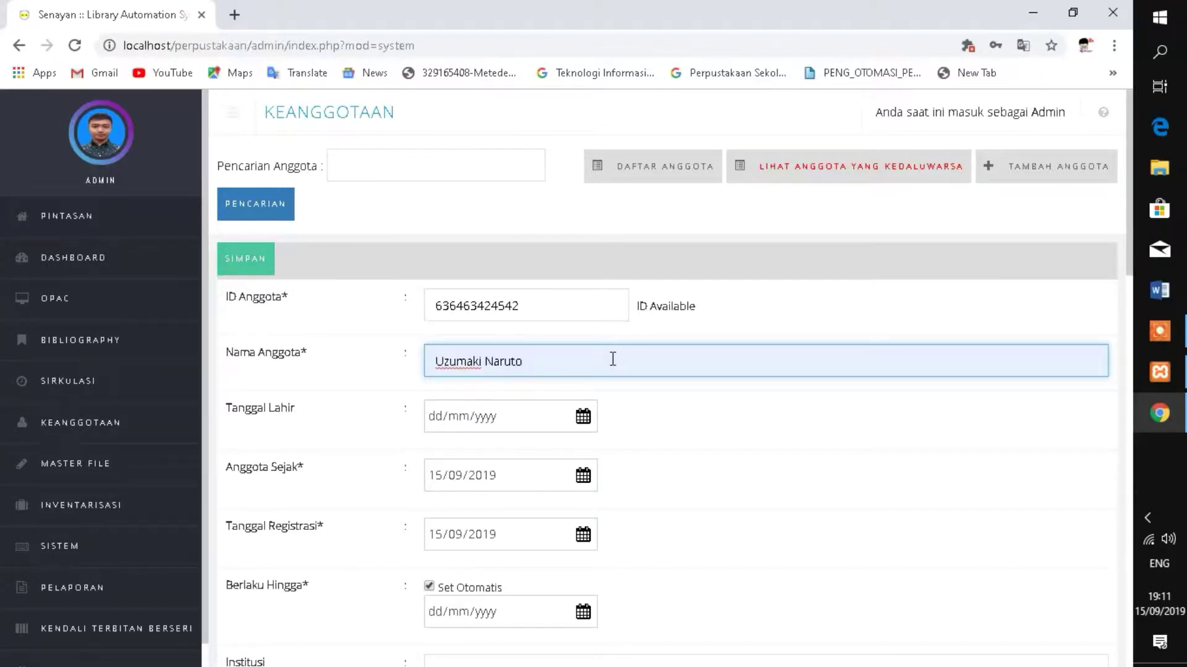
left_click(433, 425)
left_click(435, 423)
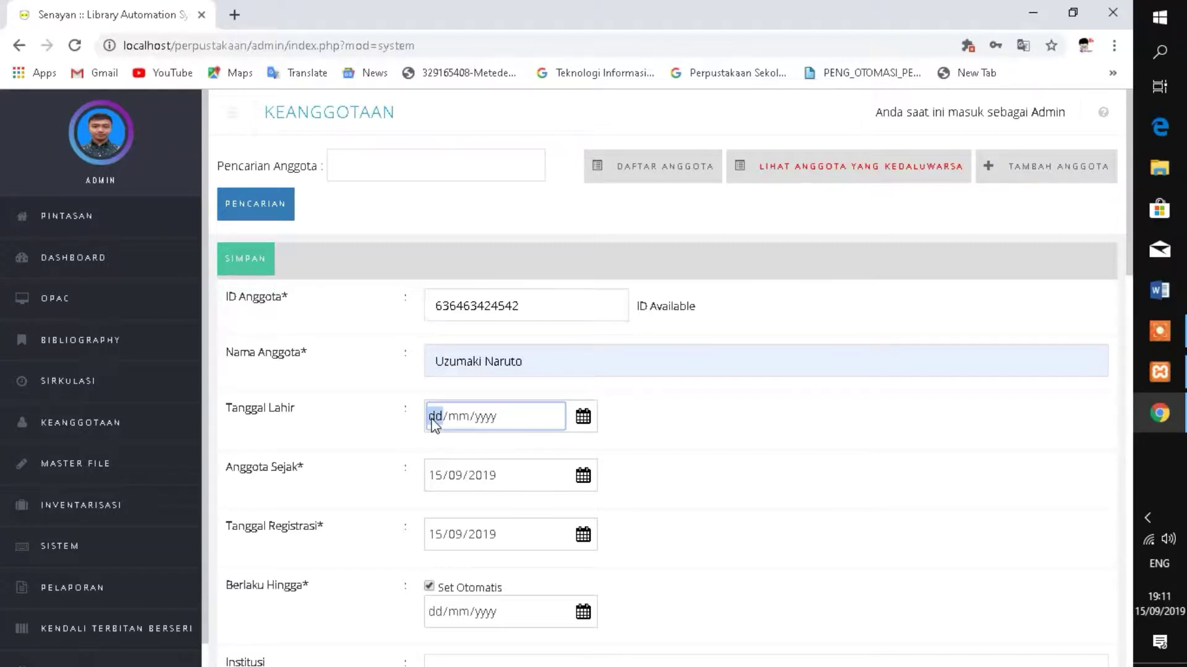
type("22/05/")
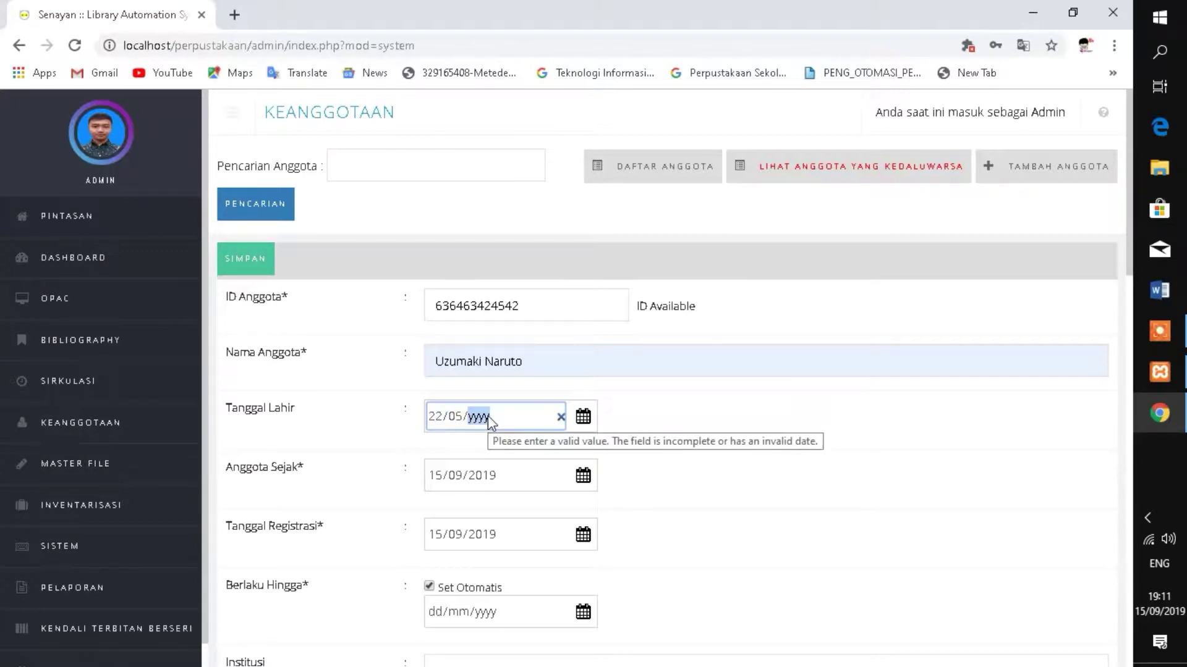
type("0001")
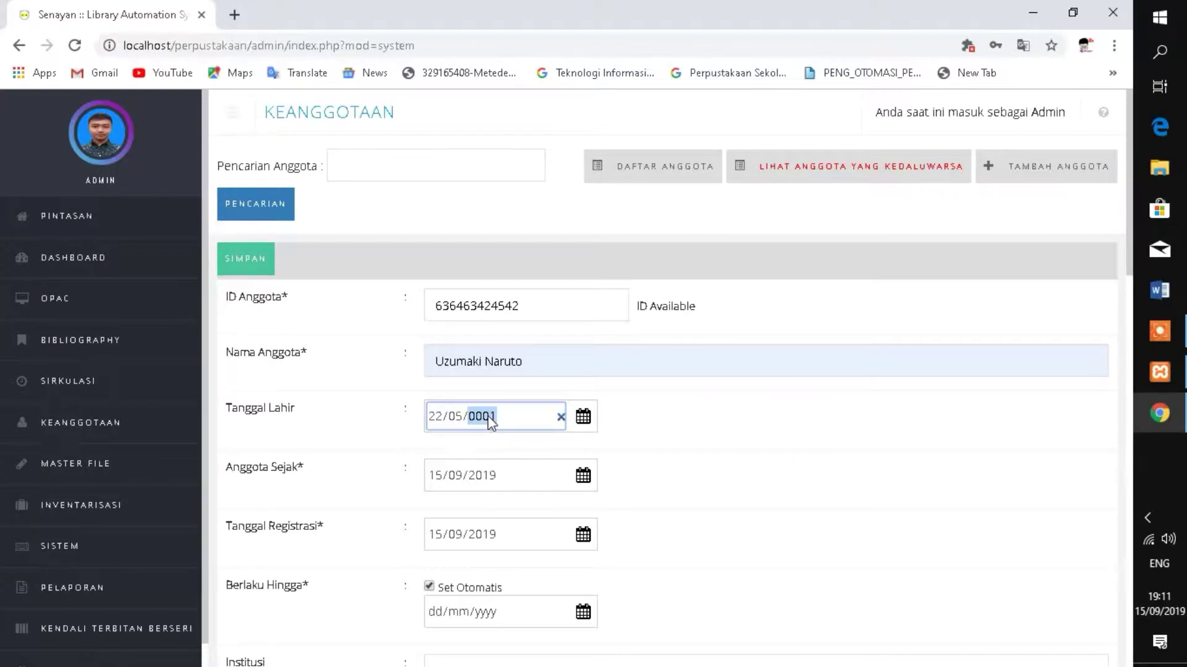
type("9977")
key("BackSpace")
type("1977")
scroll(500, 411, "down", 1)
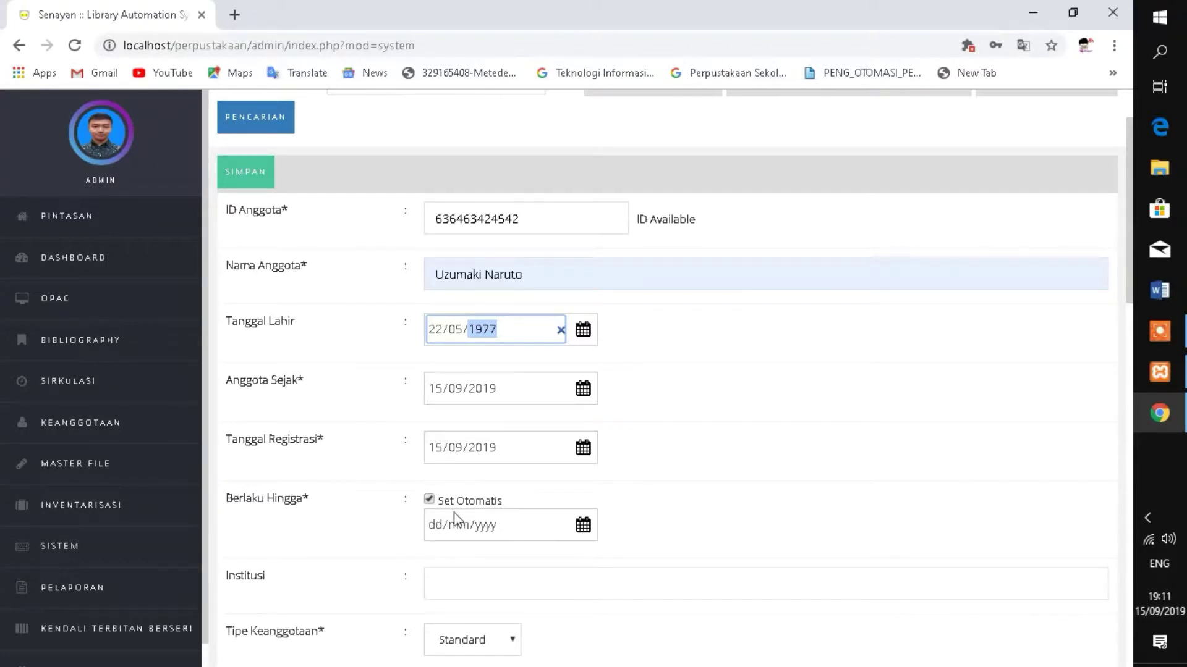
- Set the member's institution to Konoha
left_click(726, 482)
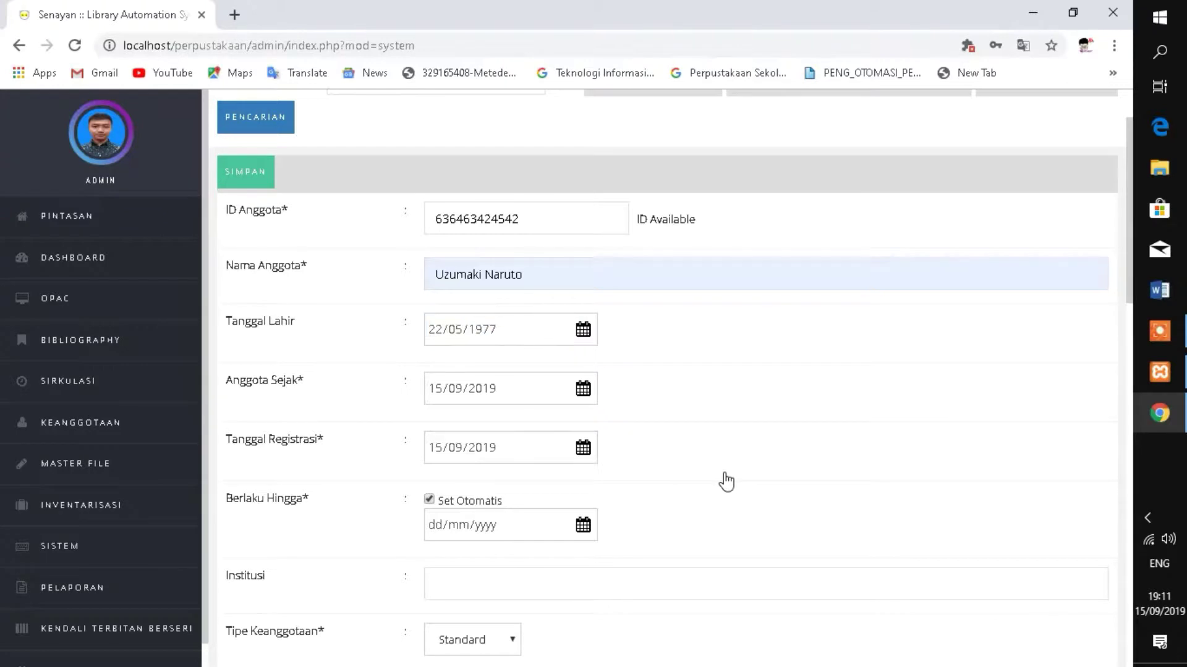
scroll(680, 482, "down", 1)
left_click(500, 495)
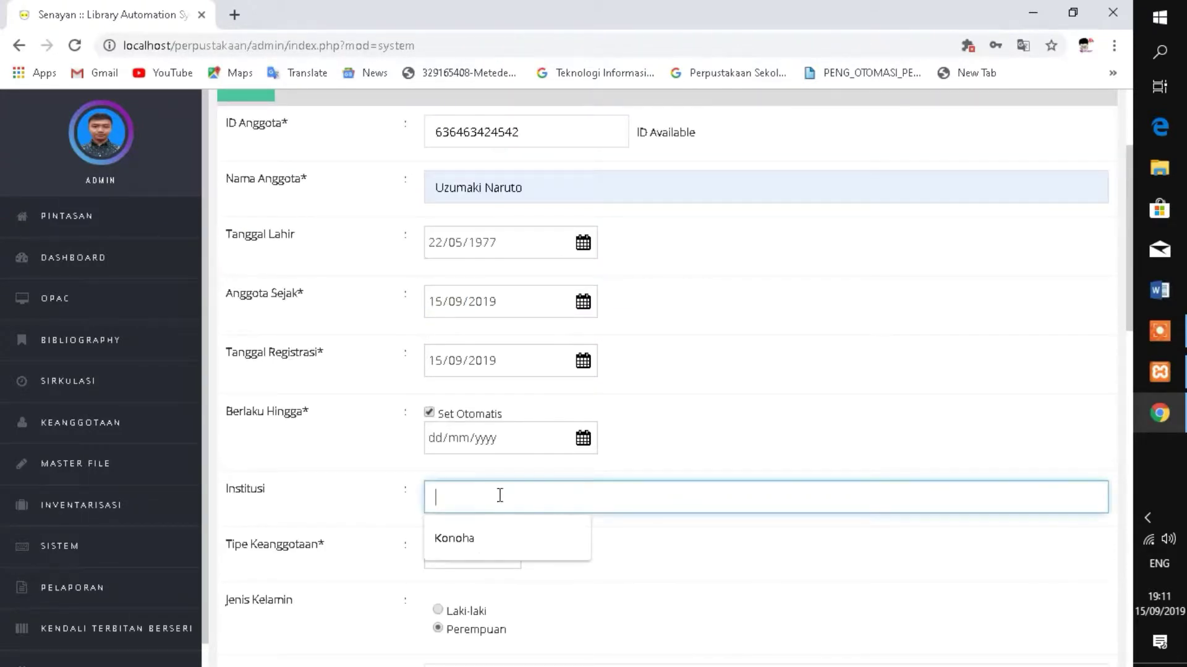
left_click(465, 538)
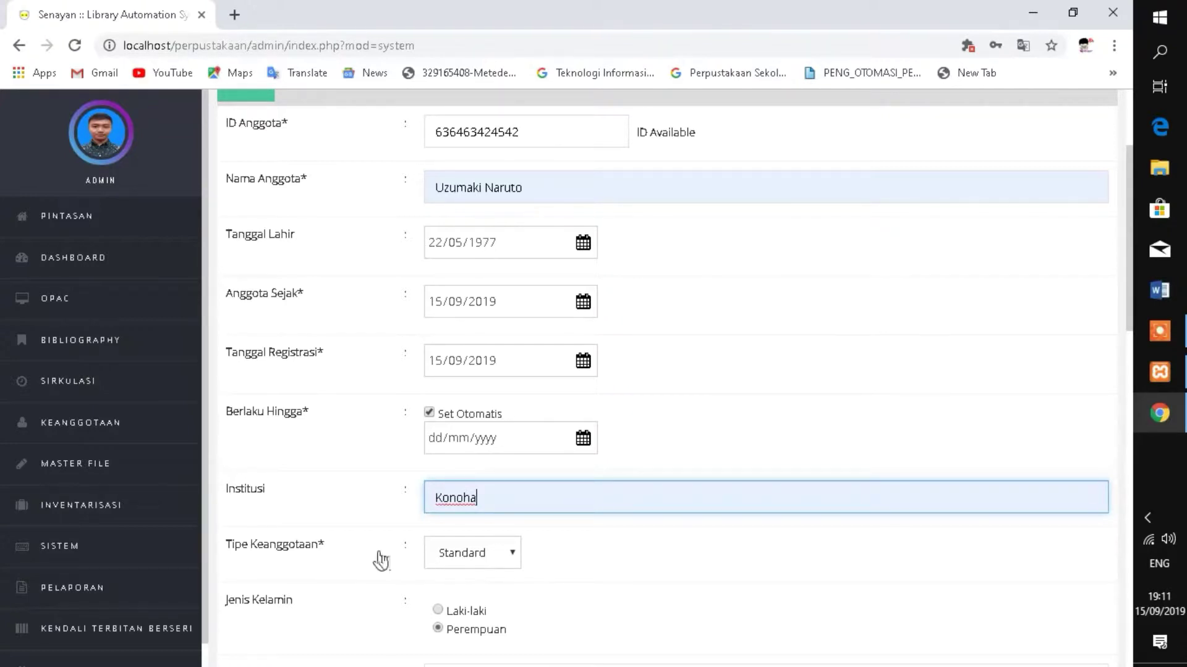
- Choose membership type Dosen and gender Laki-laki for the member
left_click(500, 568)
scroll(498, 564, "down", 5)
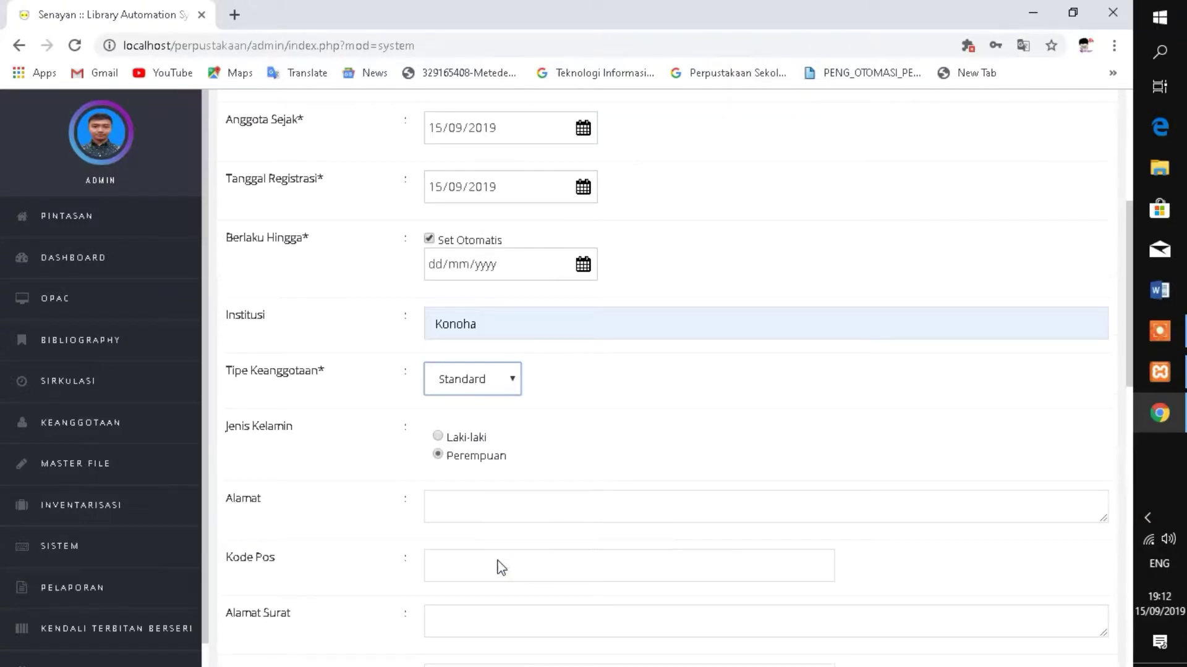
scroll(521, 256, "up", 1)
left_click(507, 303)
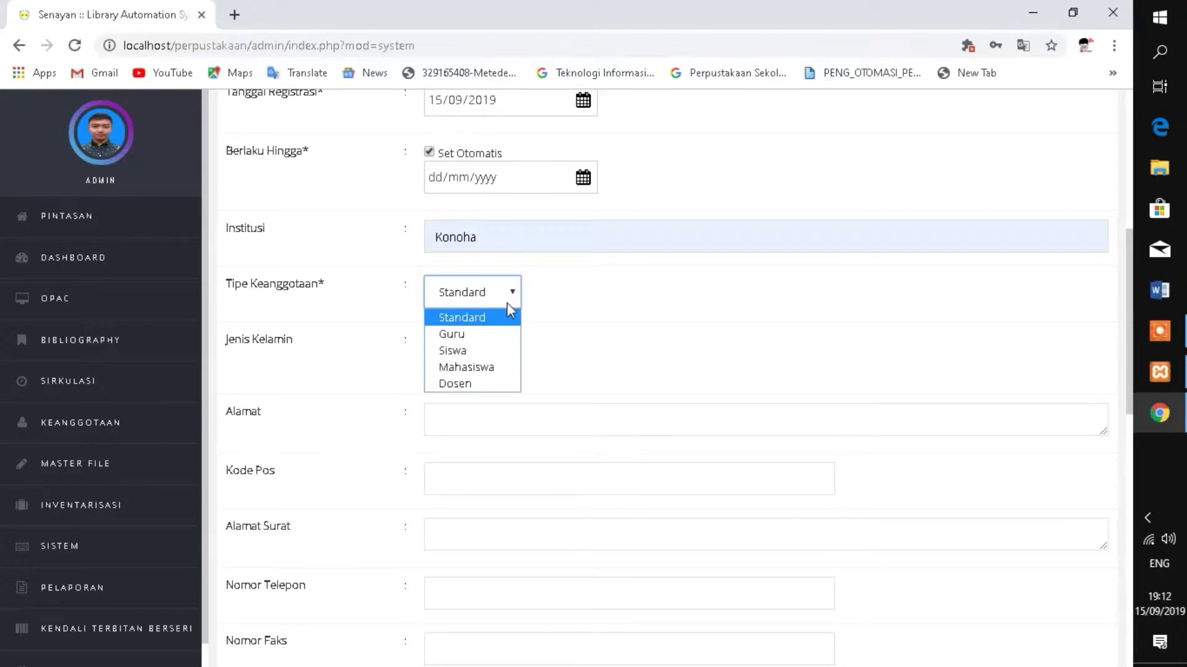
scroll(593, 297, "up", 3)
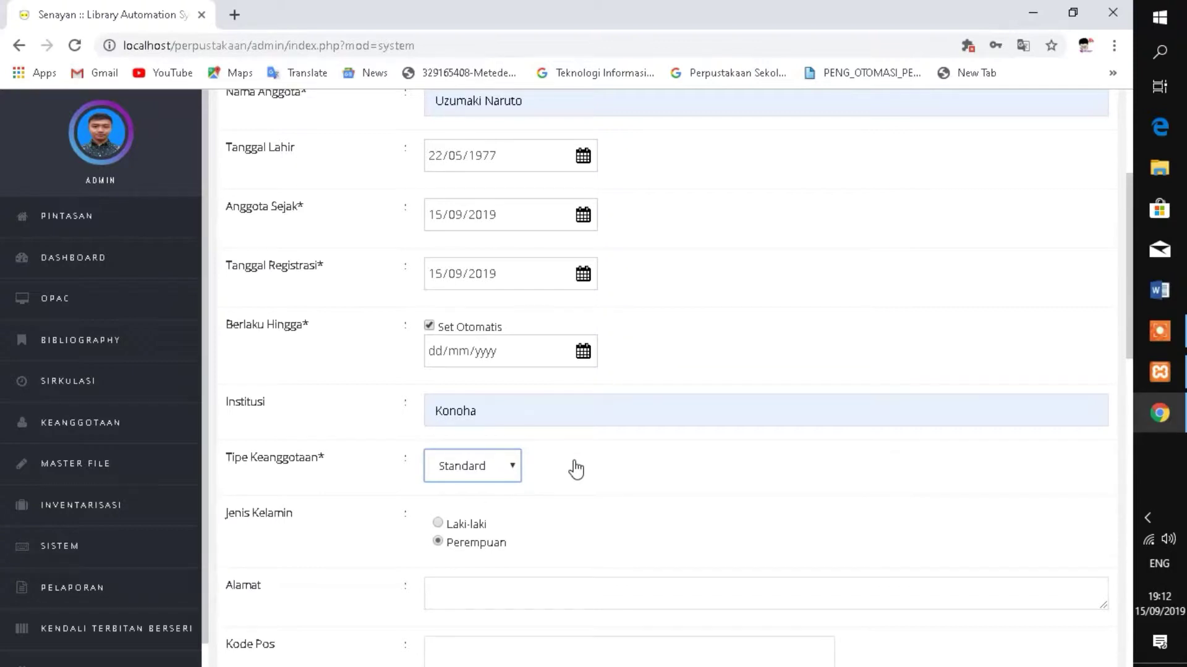
left_click(504, 474)
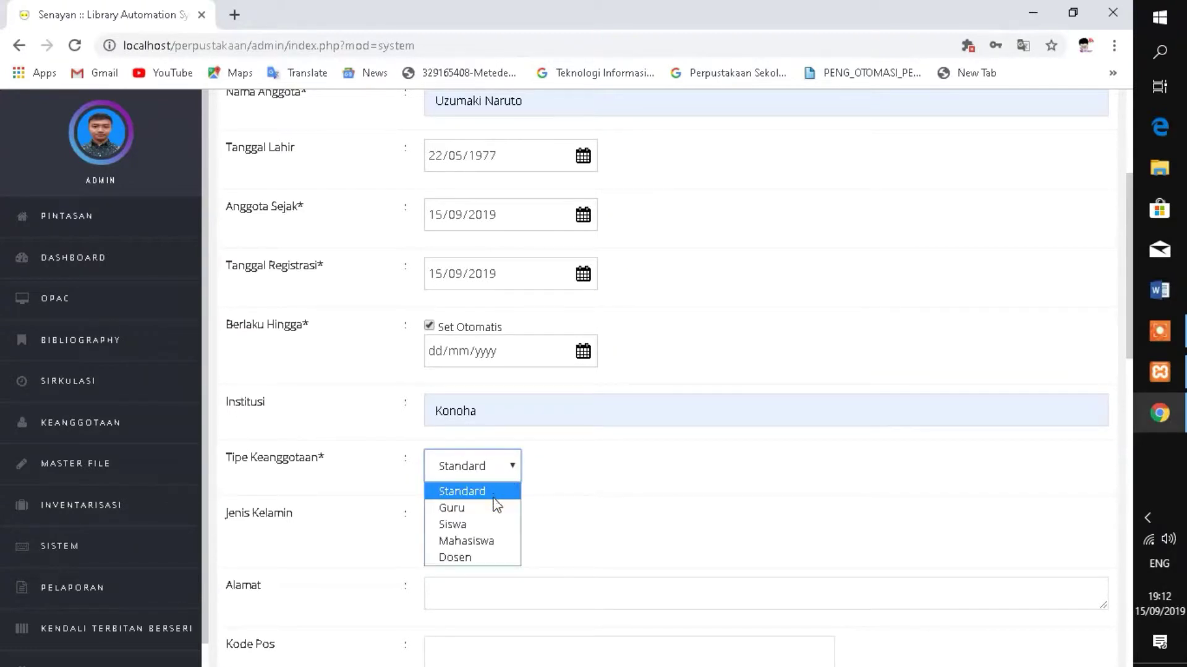
left_click(483, 558)
scroll(618, 461, "down", 3)
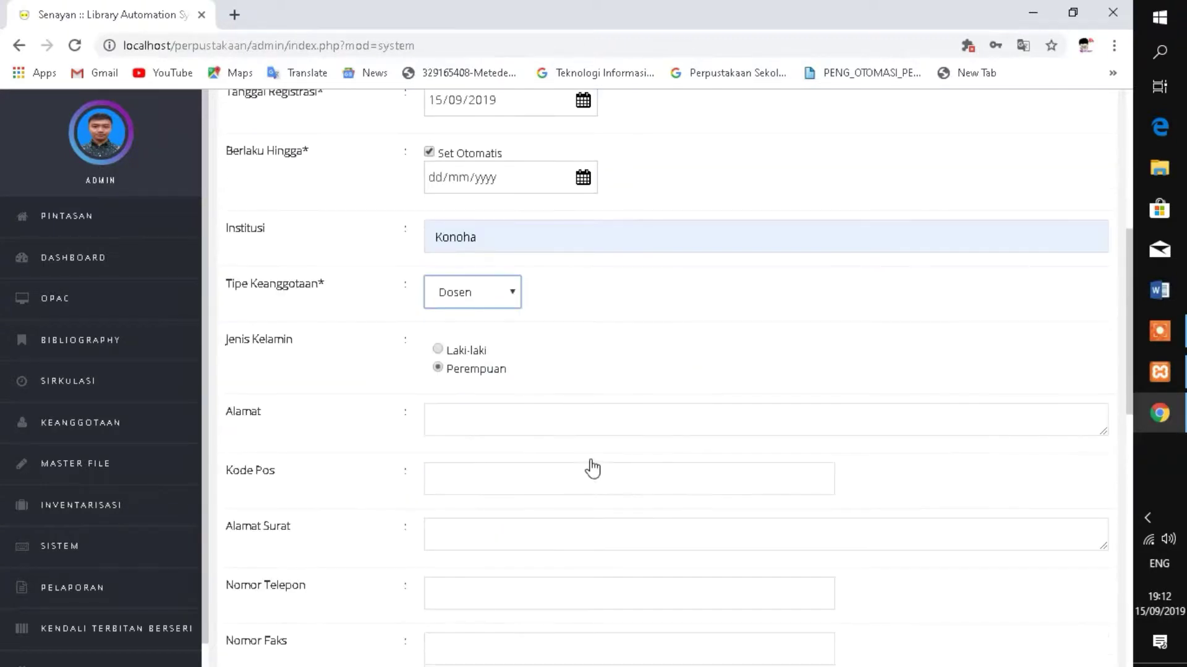
left_click(445, 356)
left_click(440, 350)
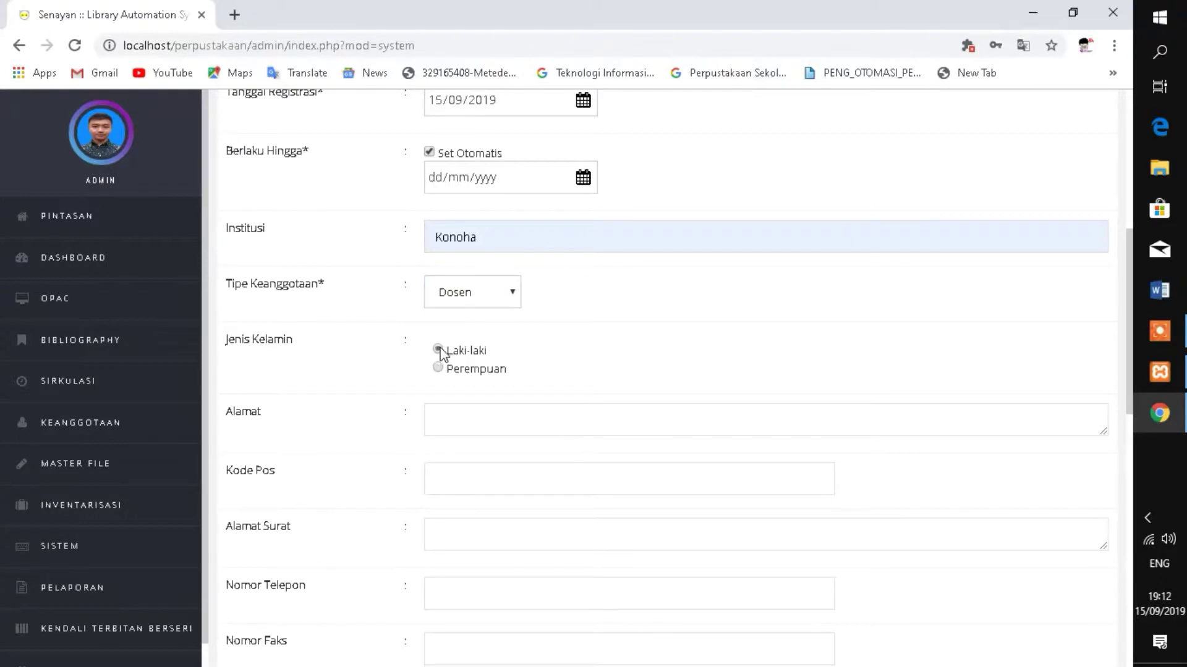
left_click(470, 417)
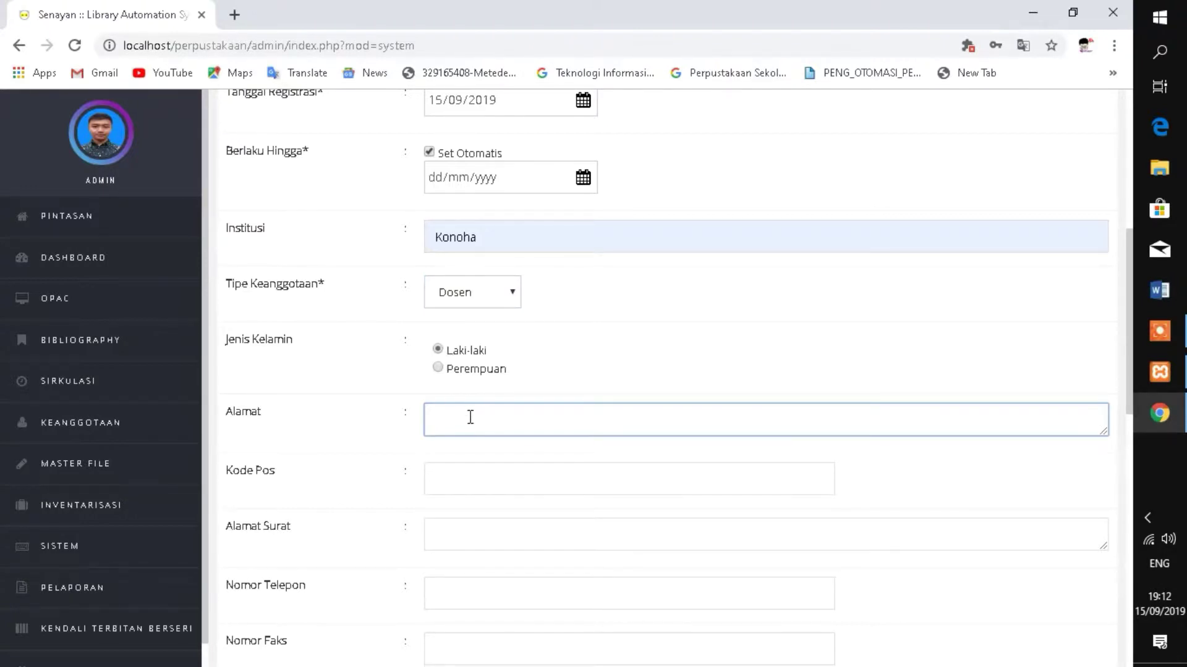
- Enter address Konoha Timur, postal code 12312, and the member's phone number
type("Konoha Timur")
left_click(436, 480)
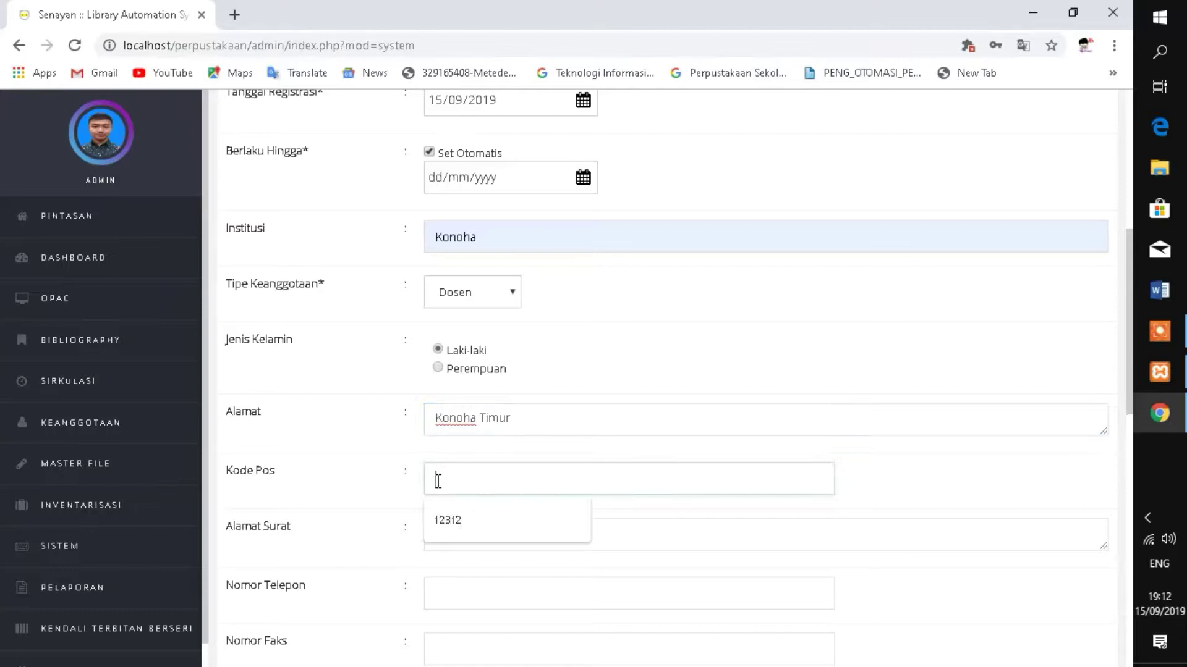
left_click(470, 537)
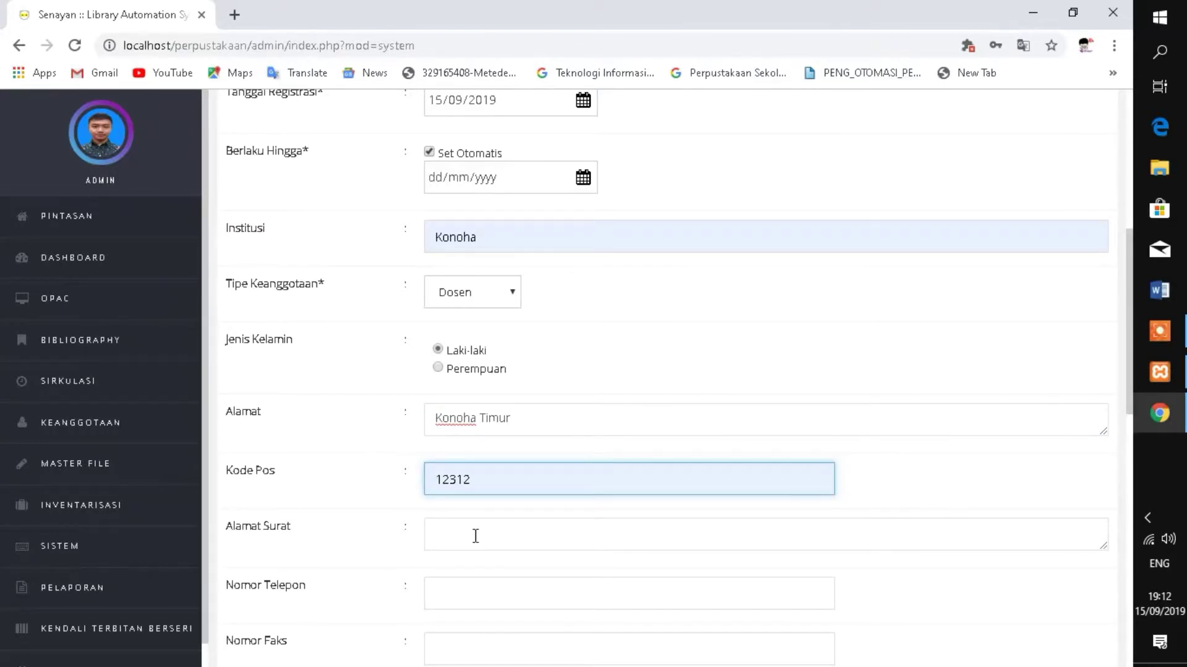
left_click(468, 593)
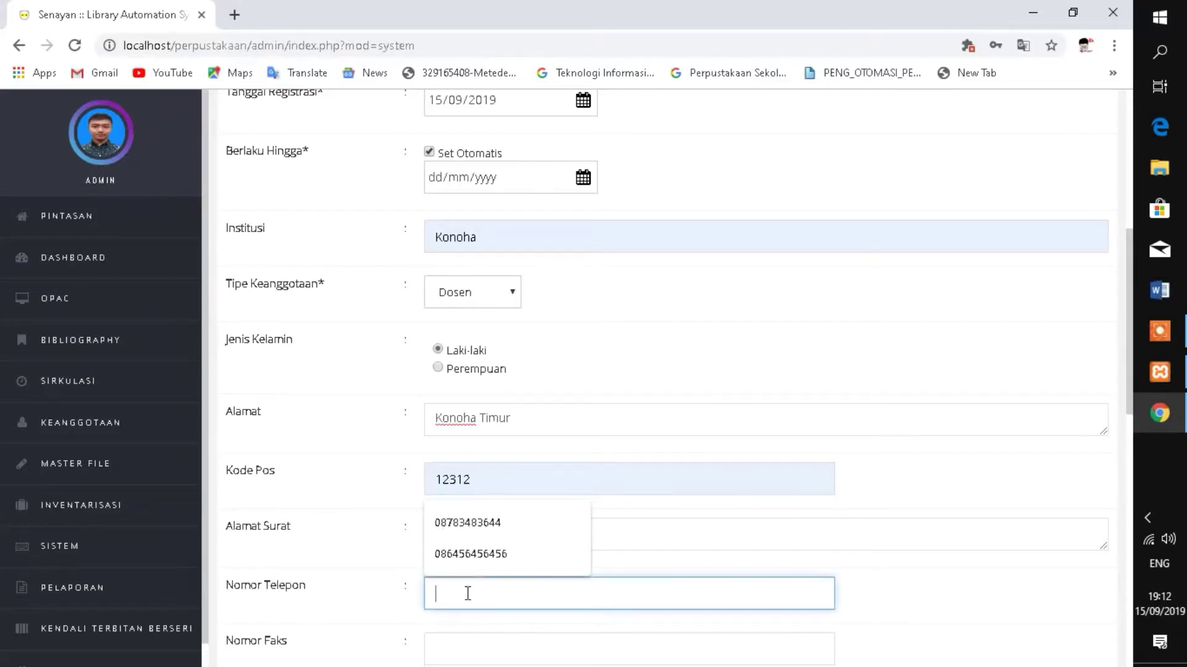
left_click(486, 558)
scroll(505, 567, "down", 3)
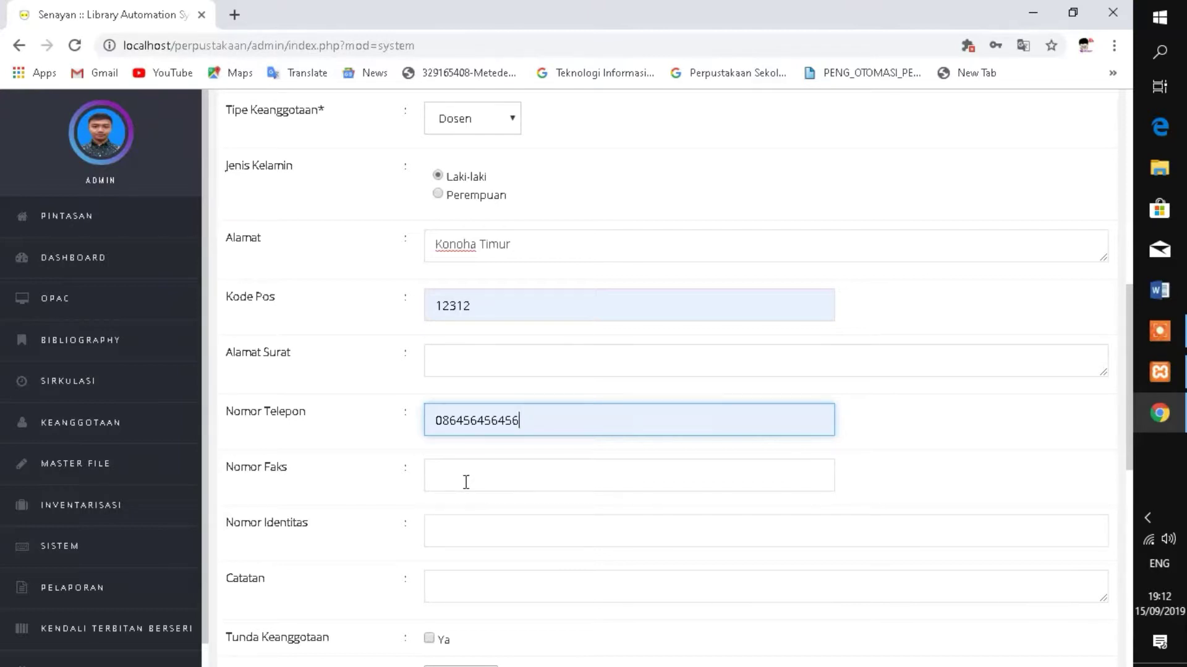
scroll(420, 537, "down", 2)
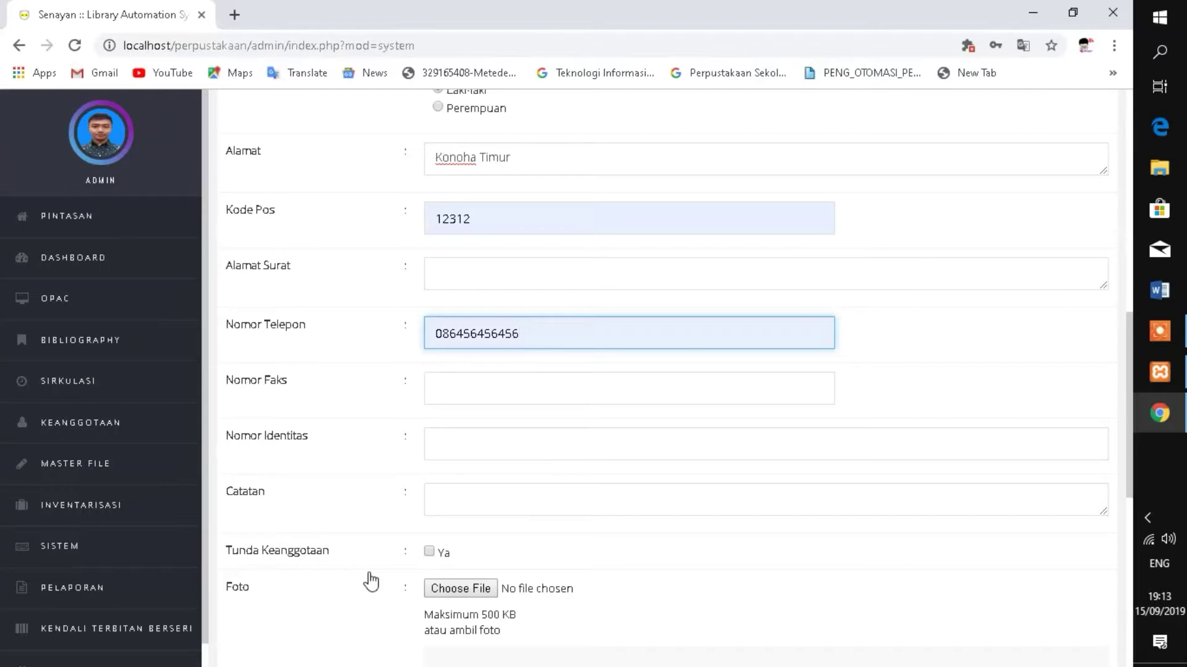
scroll(486, 581, "down", 3)
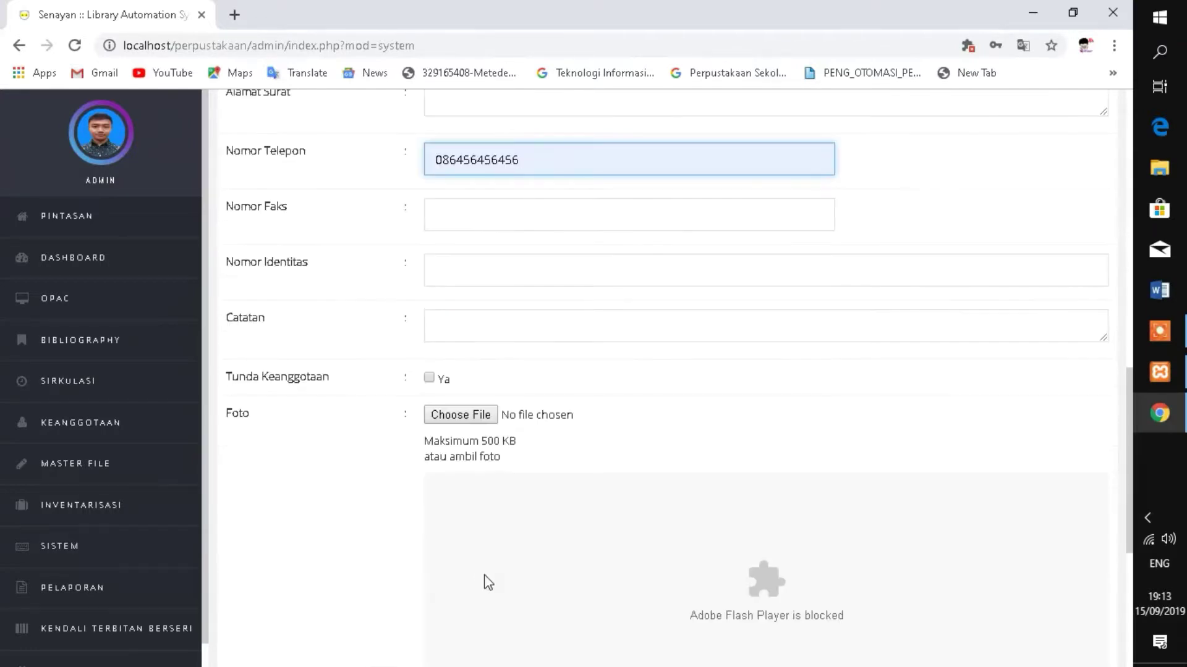
- Attach the Naruto image from Downloads as the member's photo
left_click(482, 418)
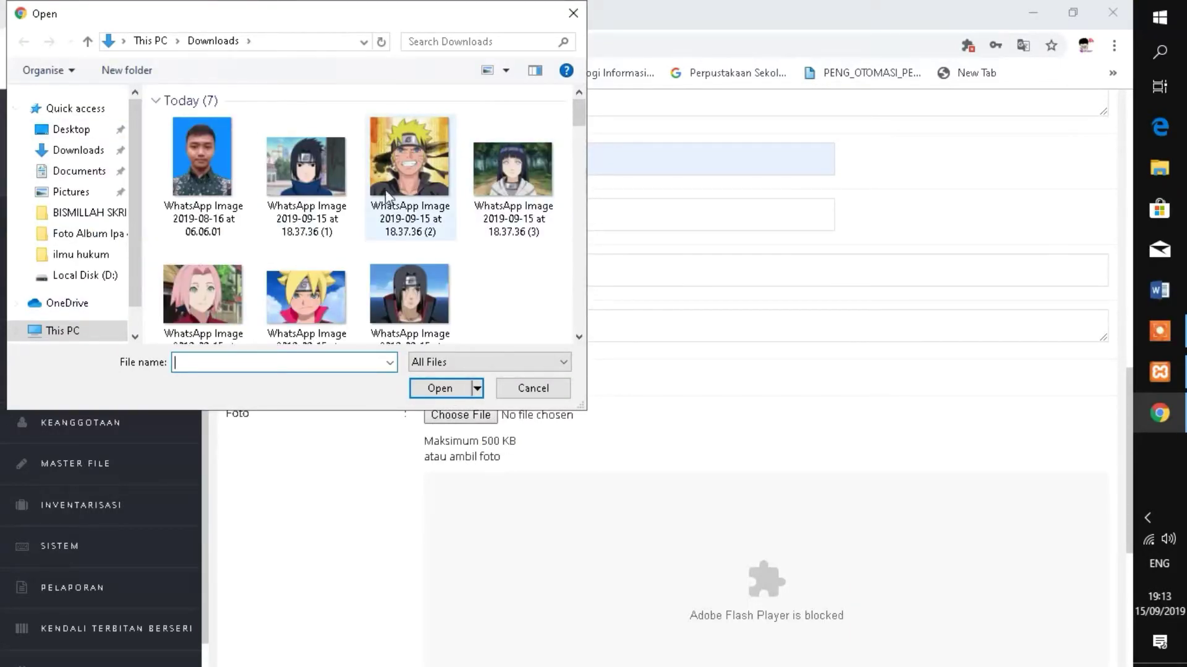
left_click(383, 180)
left_click(439, 388)
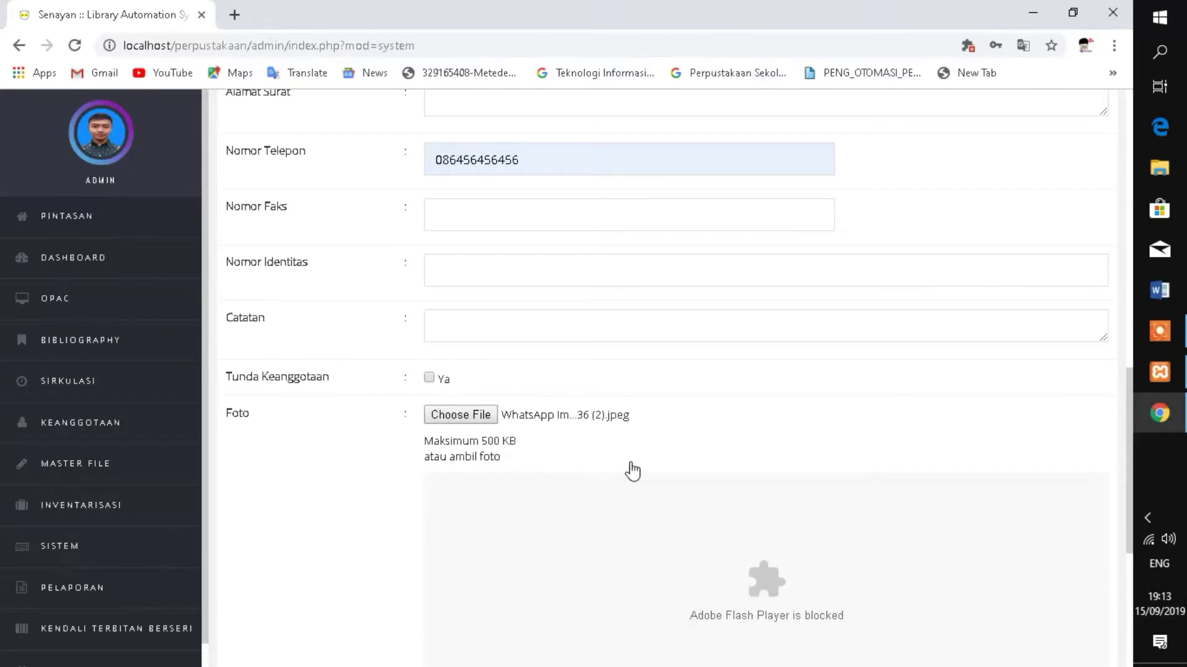
- Fill in the member's e-mail address from the Surel autofill suggestion
scroll(693, 489, "down", 5)
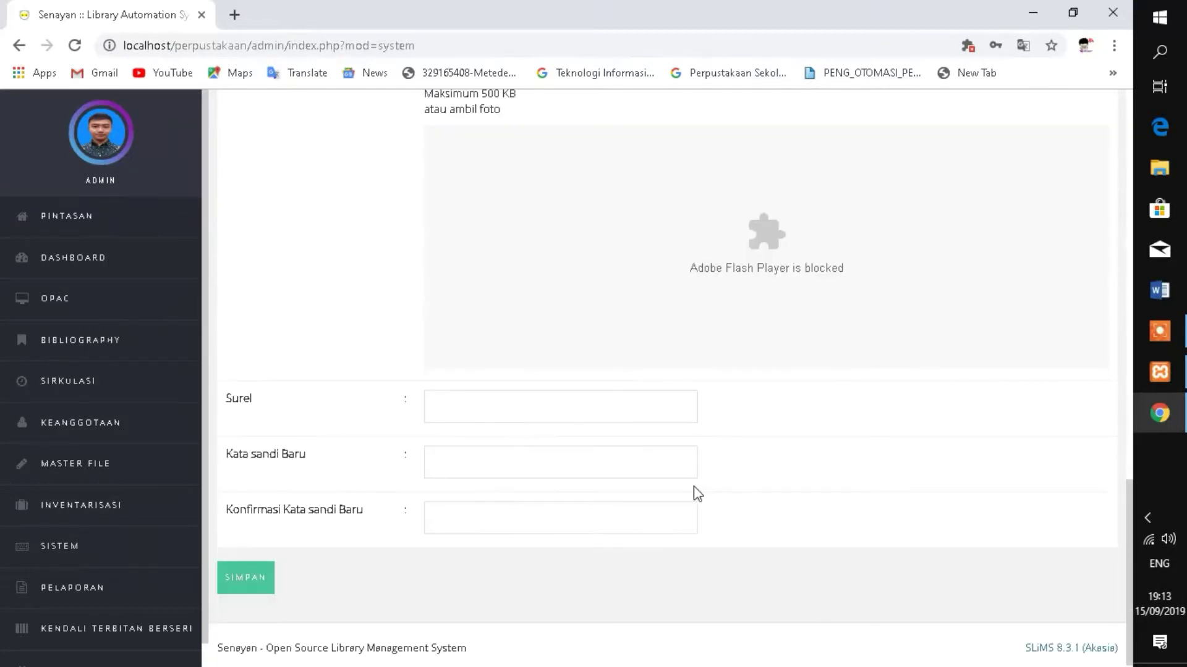
left_click(461, 406)
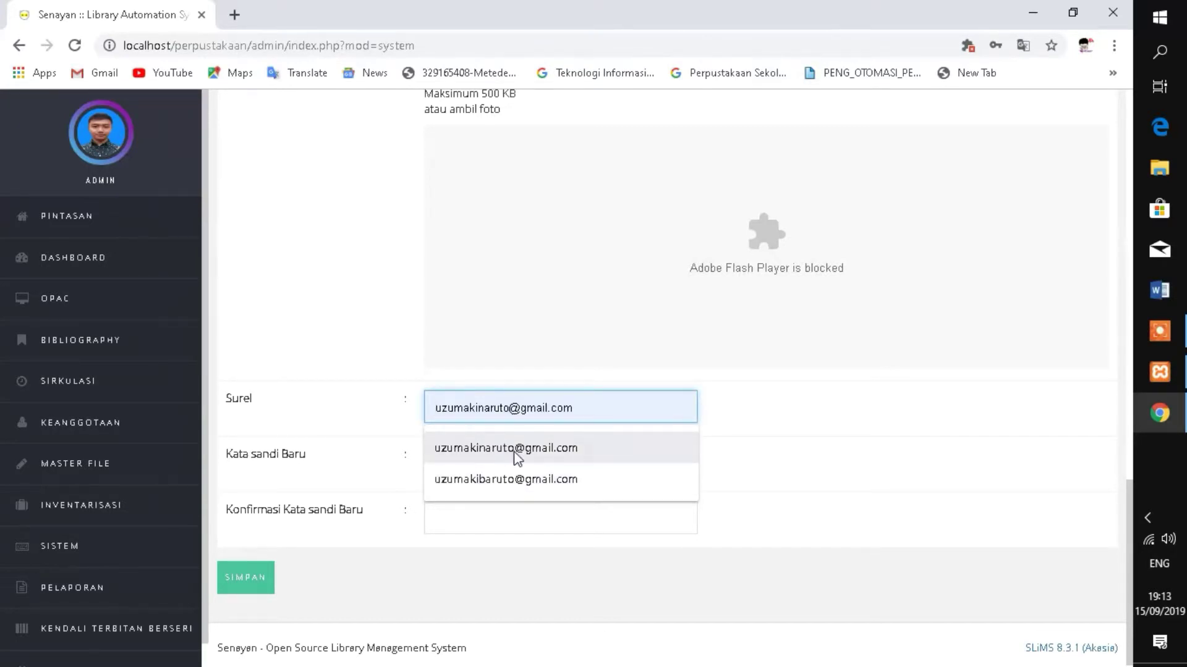
left_click(518, 458)
scroll(892, 411, "up", 20)
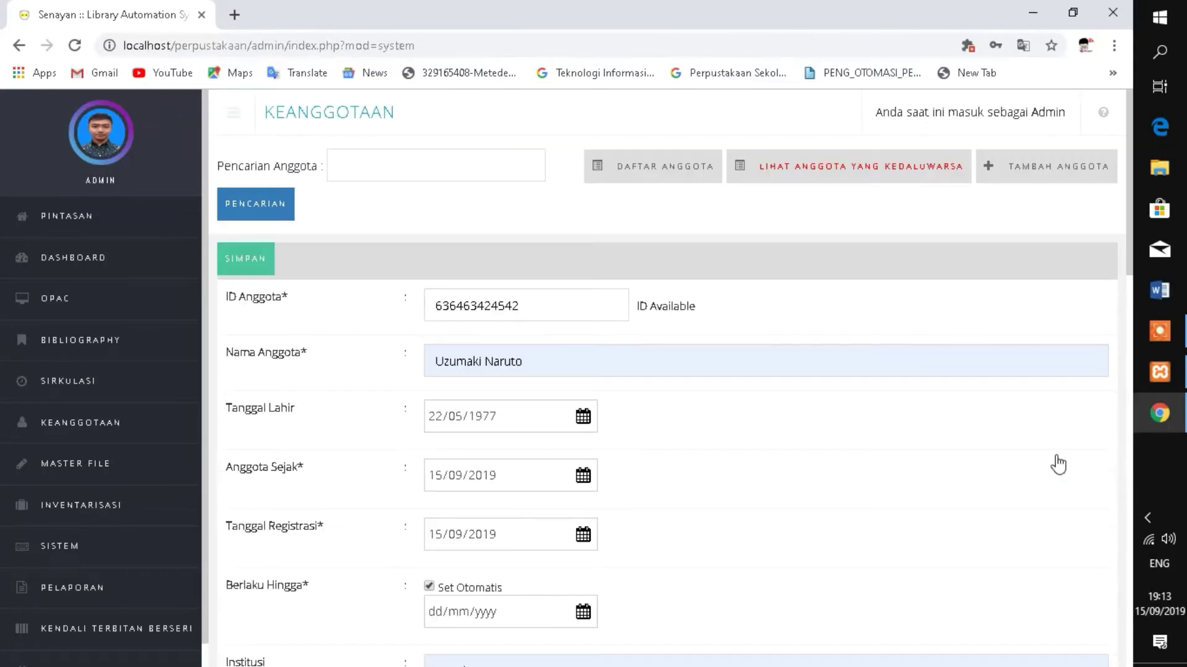
scroll(836, 423, "down", 20)
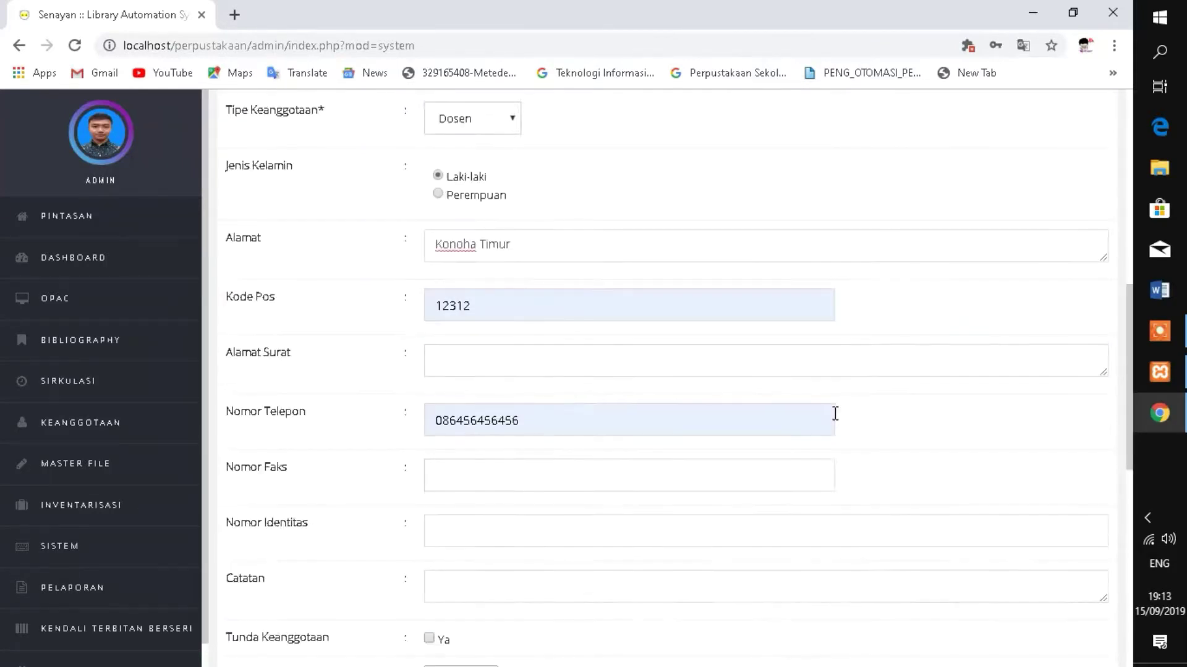
left_click(473, 455)
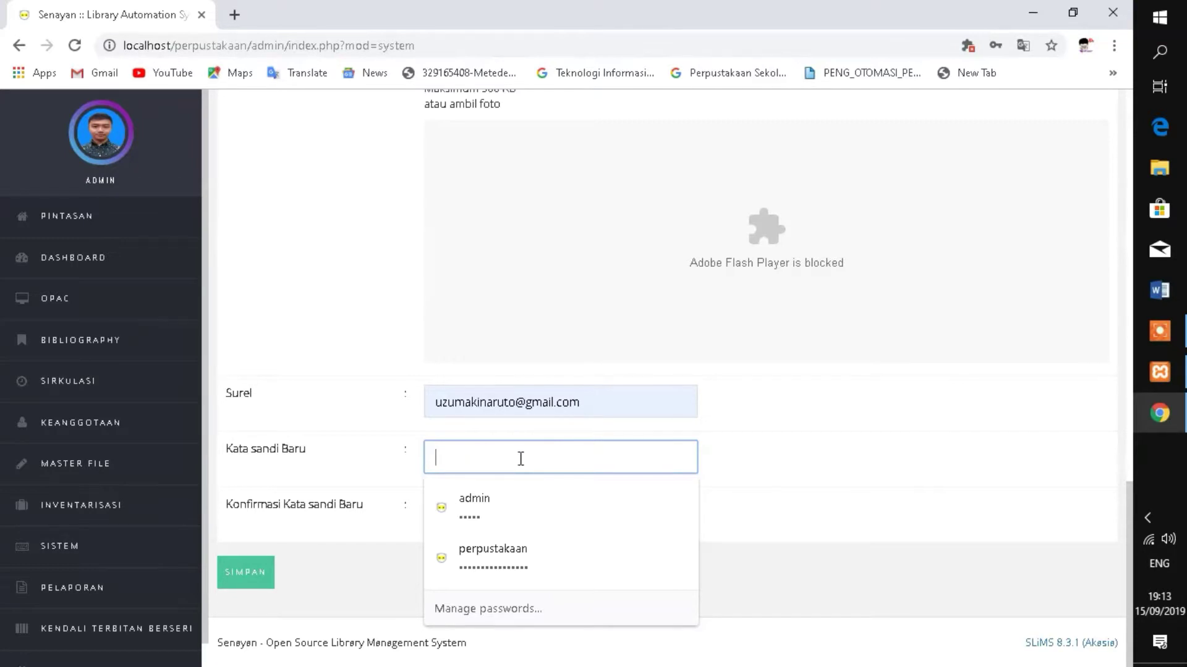
scroll(337, 513, "up", 5)
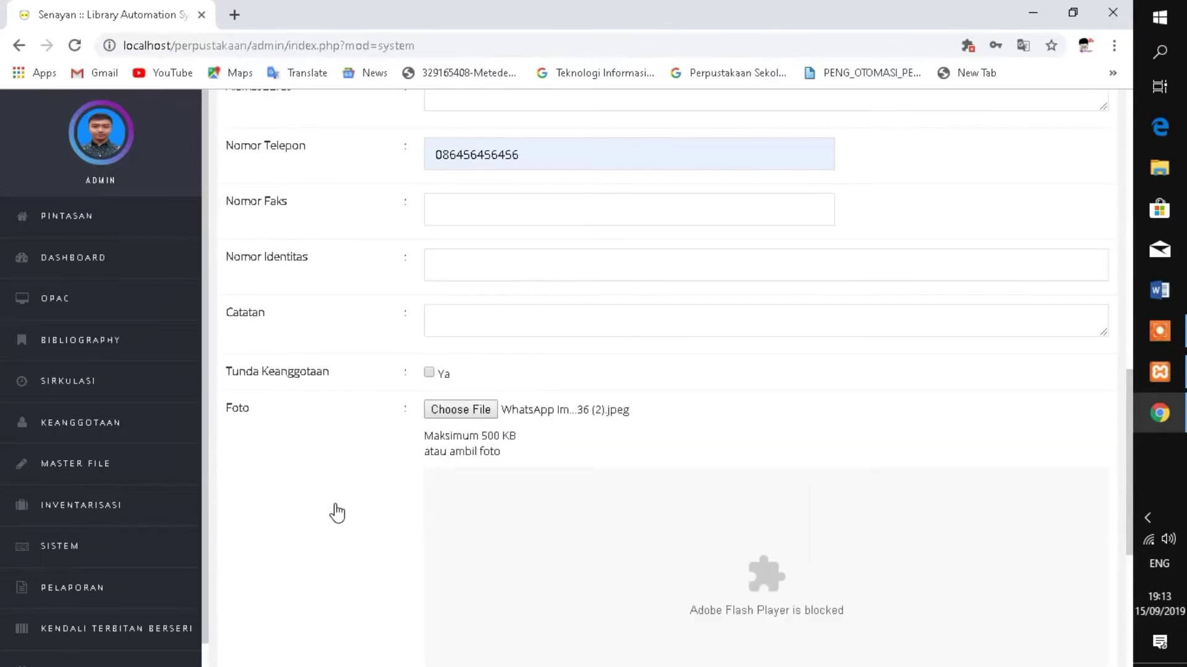
scroll(340, 514, "up", 6)
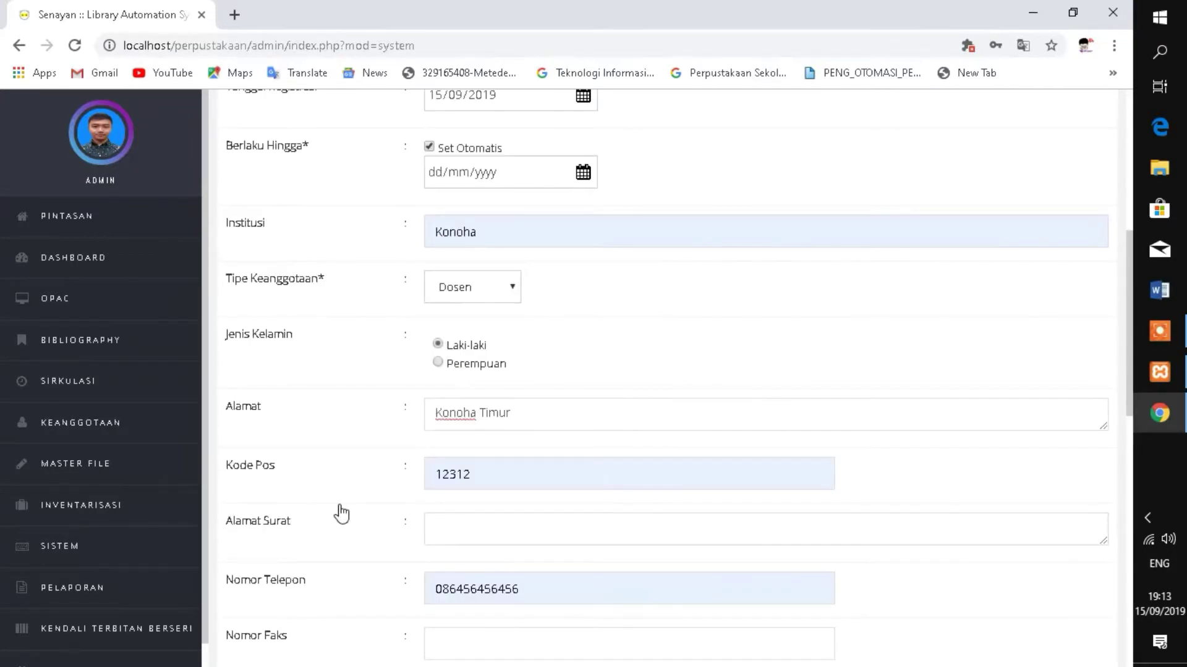
scroll(341, 514, "up", 6)
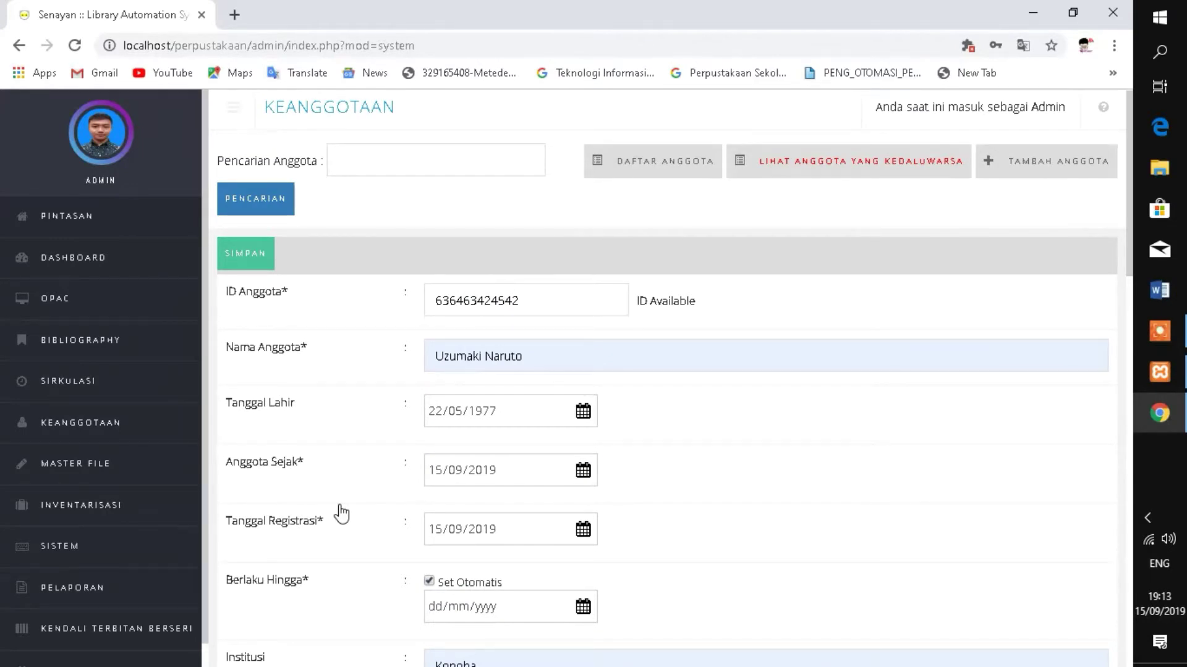
scroll(341, 514, "down", 4)
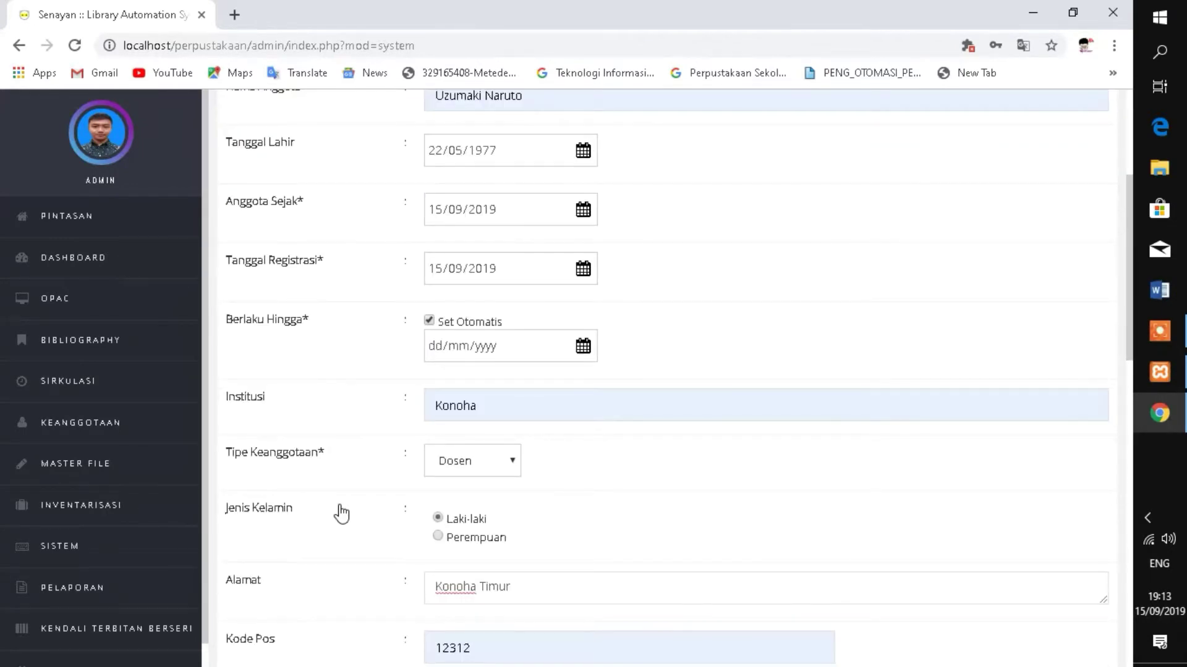
scroll(342, 513, "down", 5)
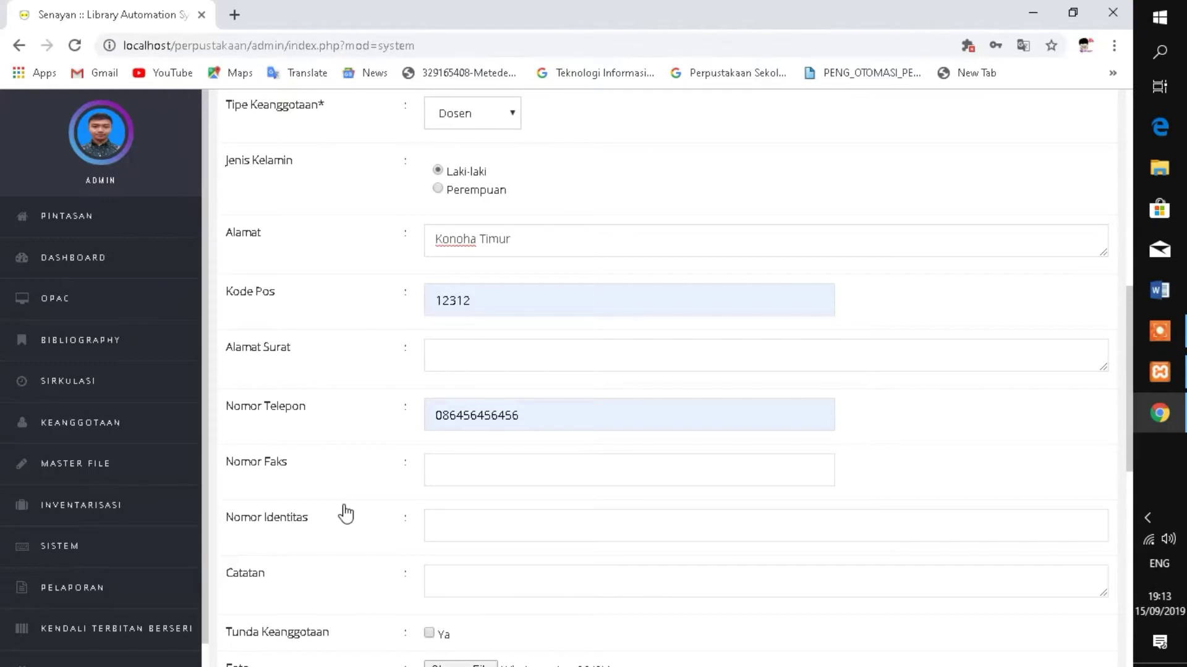
scroll(346, 514, "down", 10)
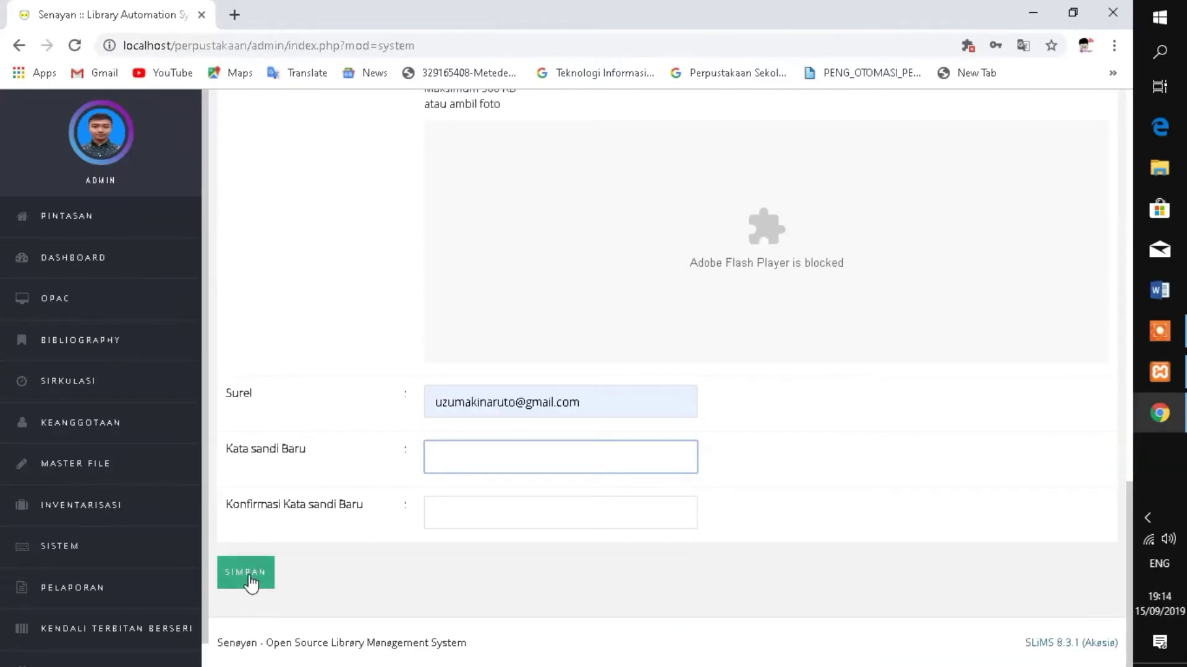
- Save the new Dosen member and confirm the member-saved and photo-uploaded alerts
left_click(251, 579)
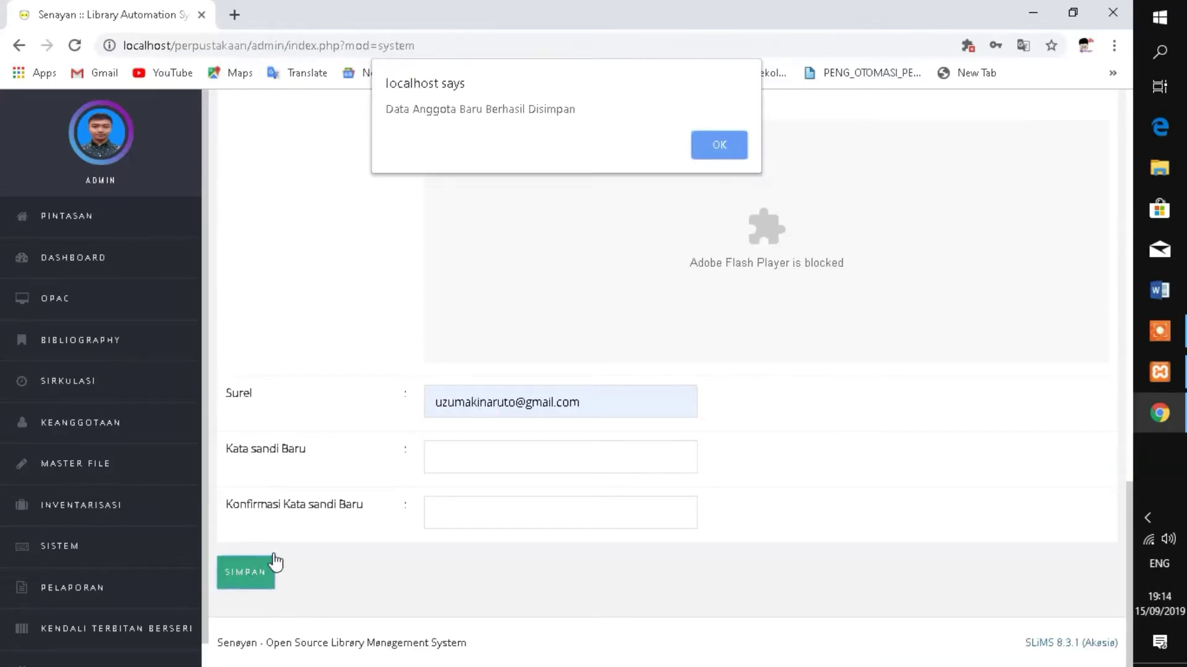
left_click(724, 152)
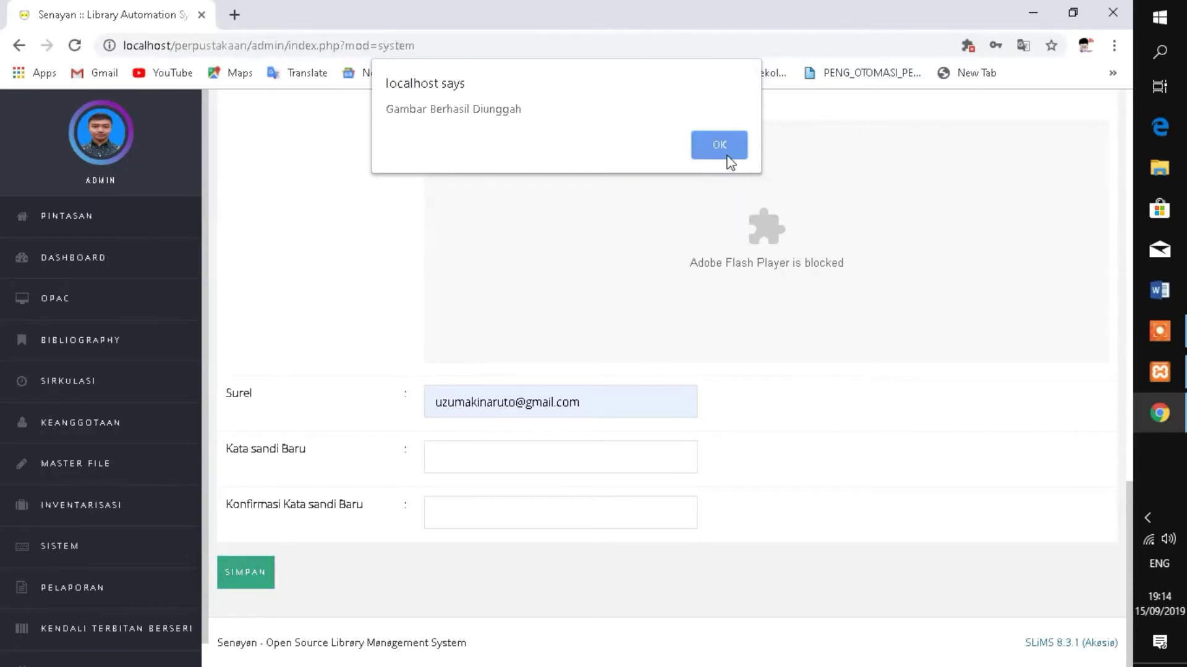
left_click(725, 153)
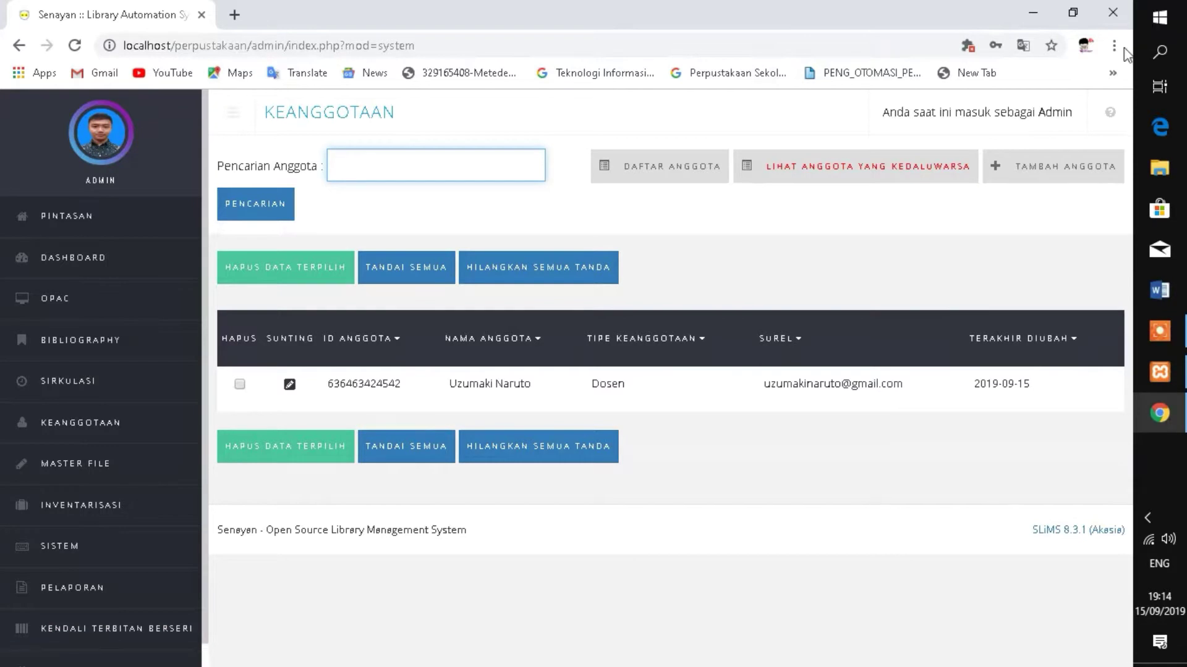
- Start another new member record and enter its member ID
left_click(1044, 185)
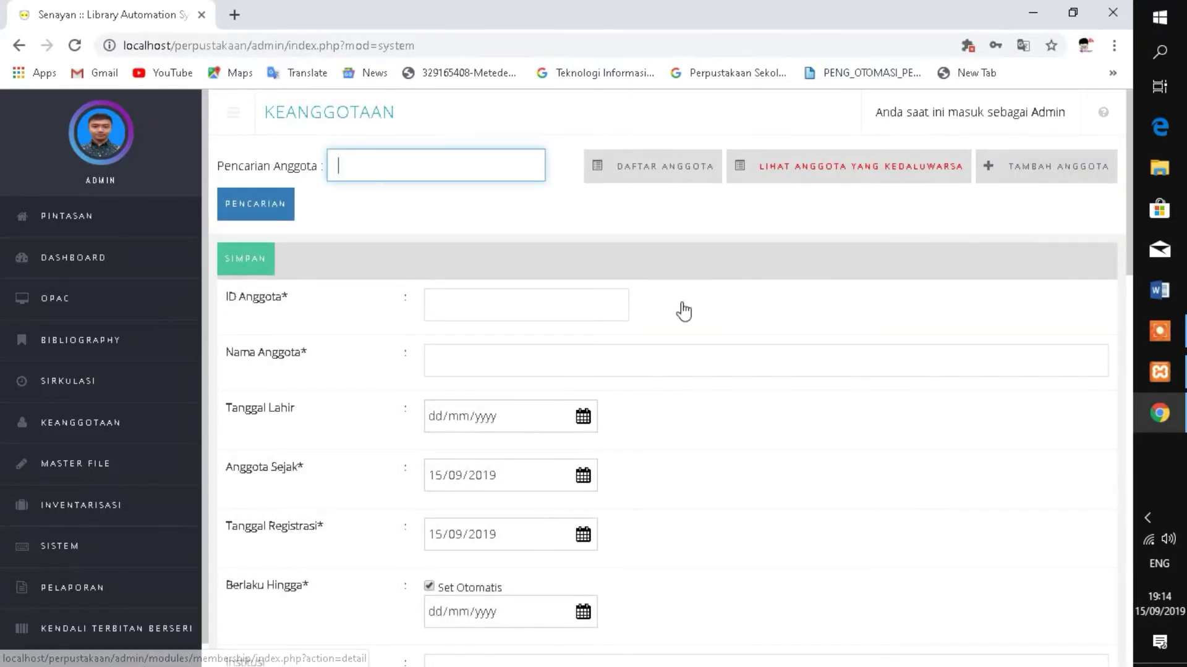
left_click(451, 307)
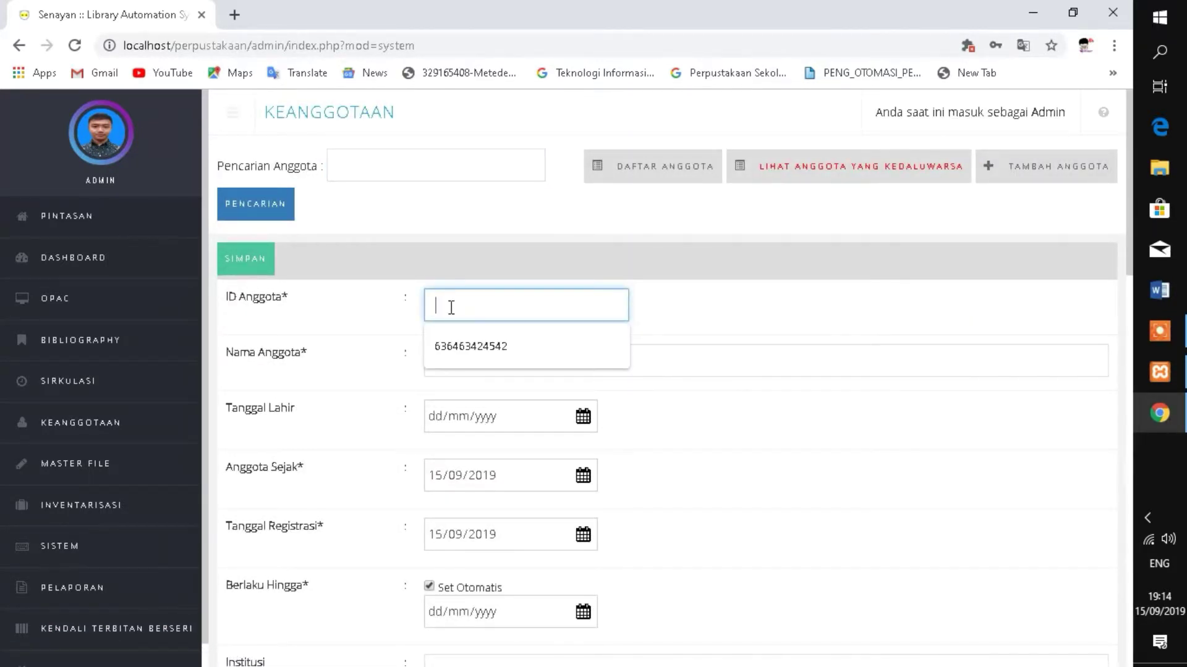
type("85858575575")
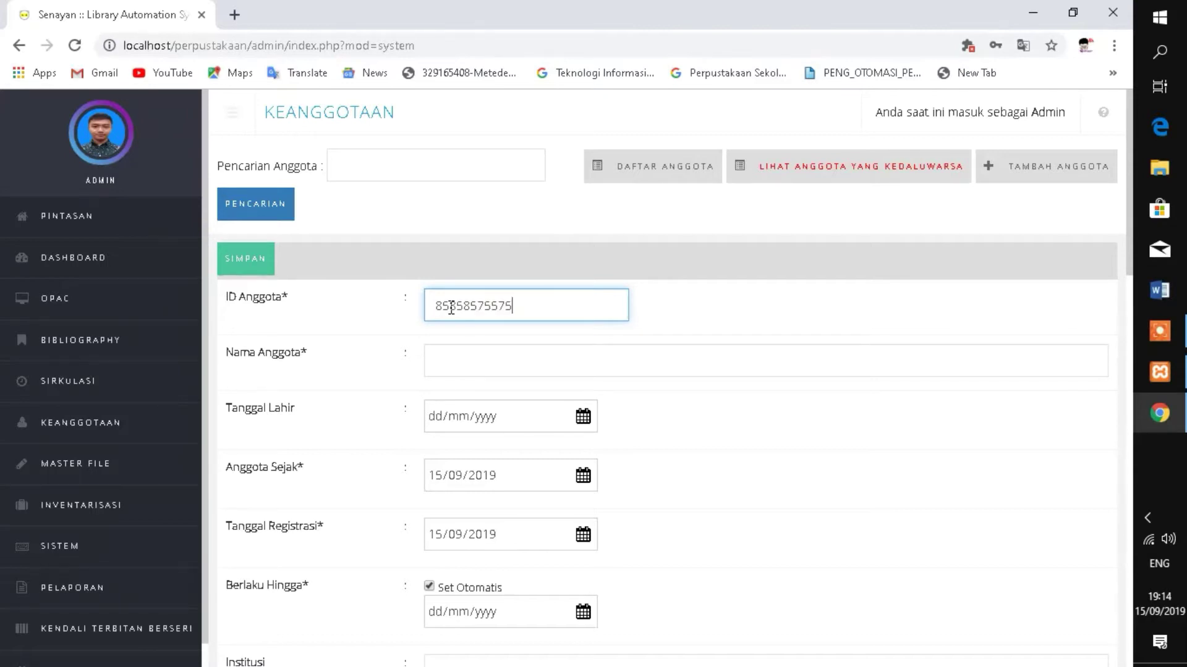
left_click(486, 361)
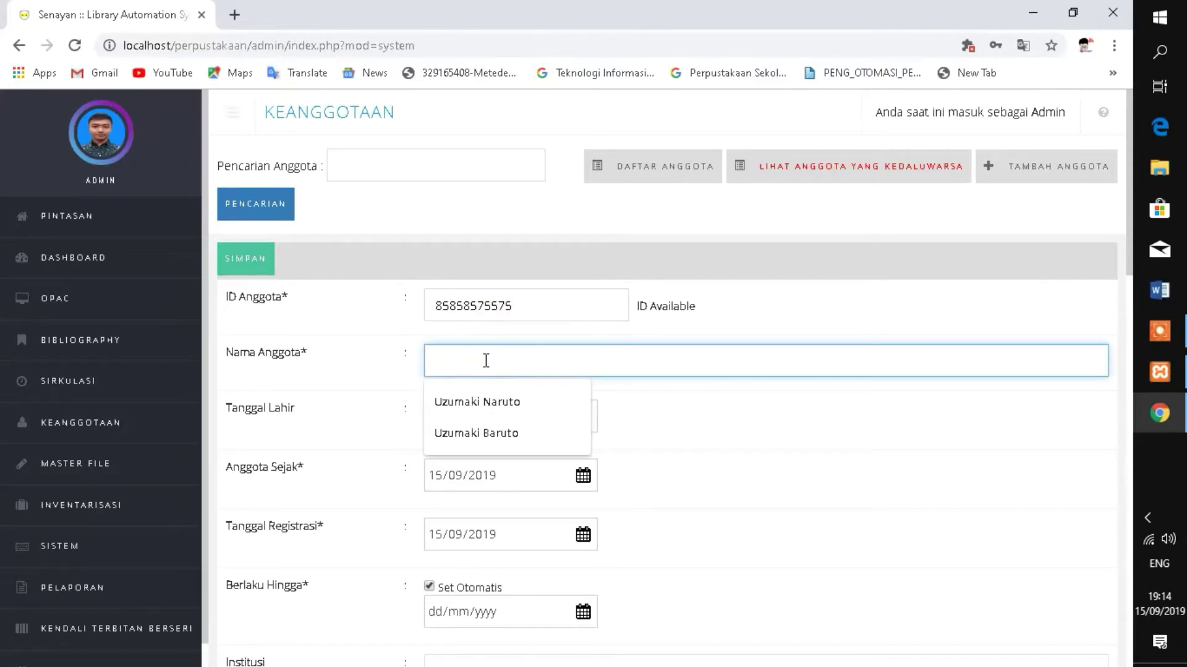
type("Uchiha")
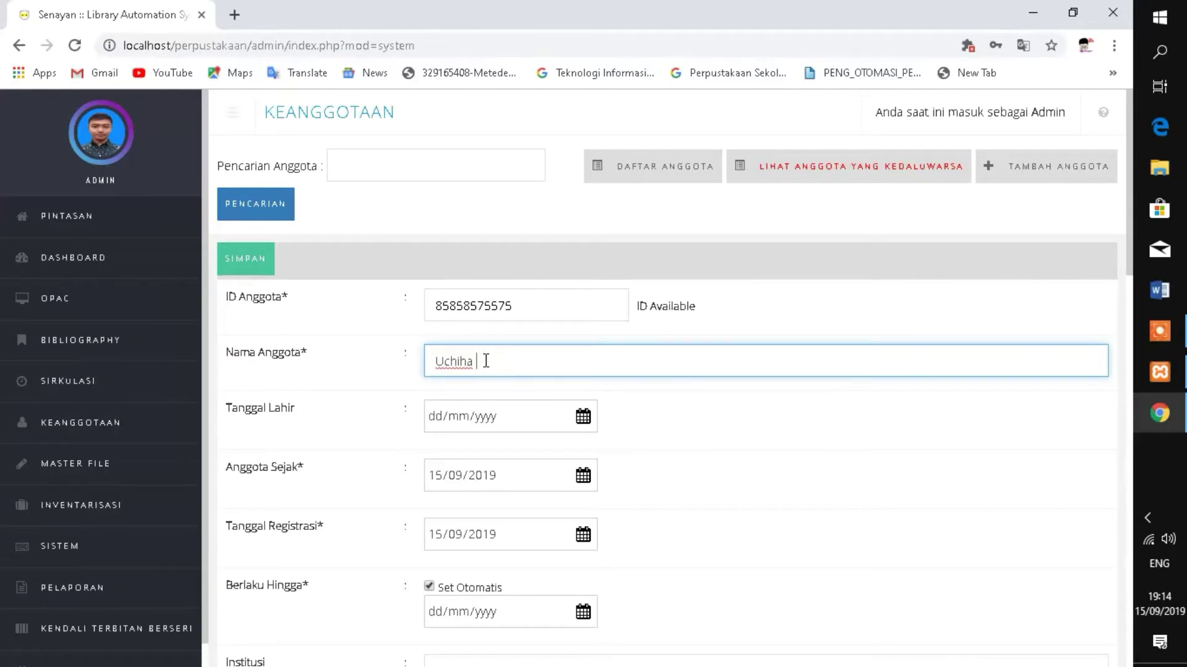
type("Sasusk")
double_click(485, 361)
type("Saa")
type("suk")
type("e")
left_click(436, 421)
type("21/")
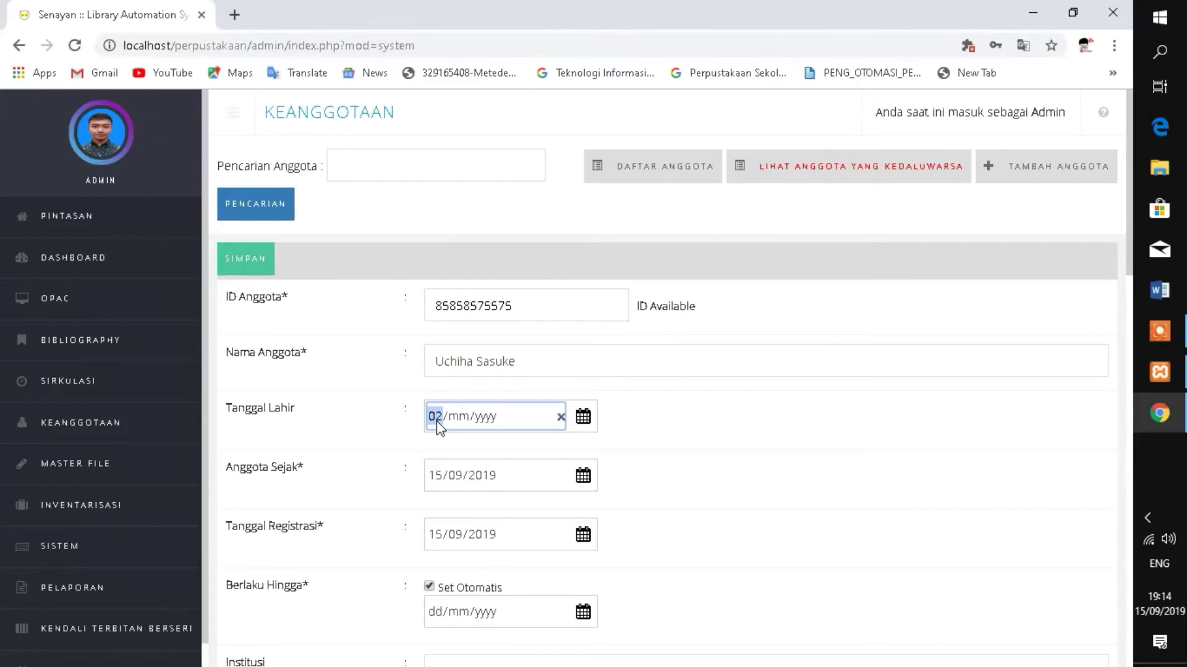
type("04/0001")
- Set institution Konoha, membership type Mahasiswa (replacing Dosen), and gender Laki-laki
scroll(487, 501, "down", 1)
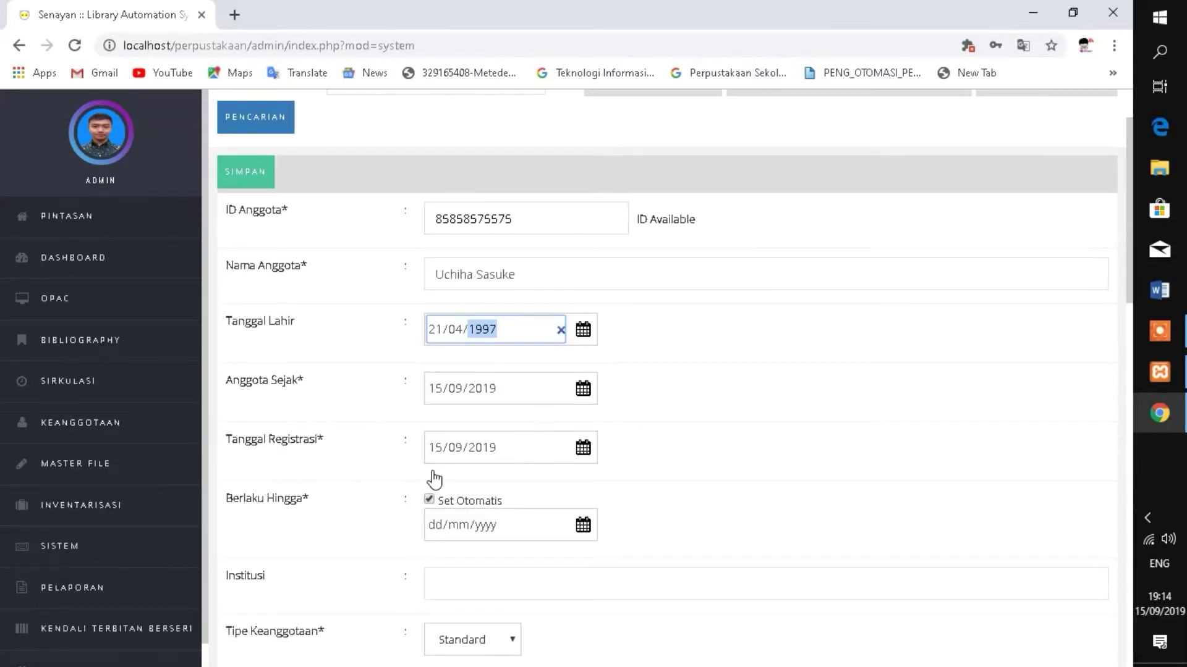
scroll(435, 483, "down", 1)
scroll(457, 456, "down", 1)
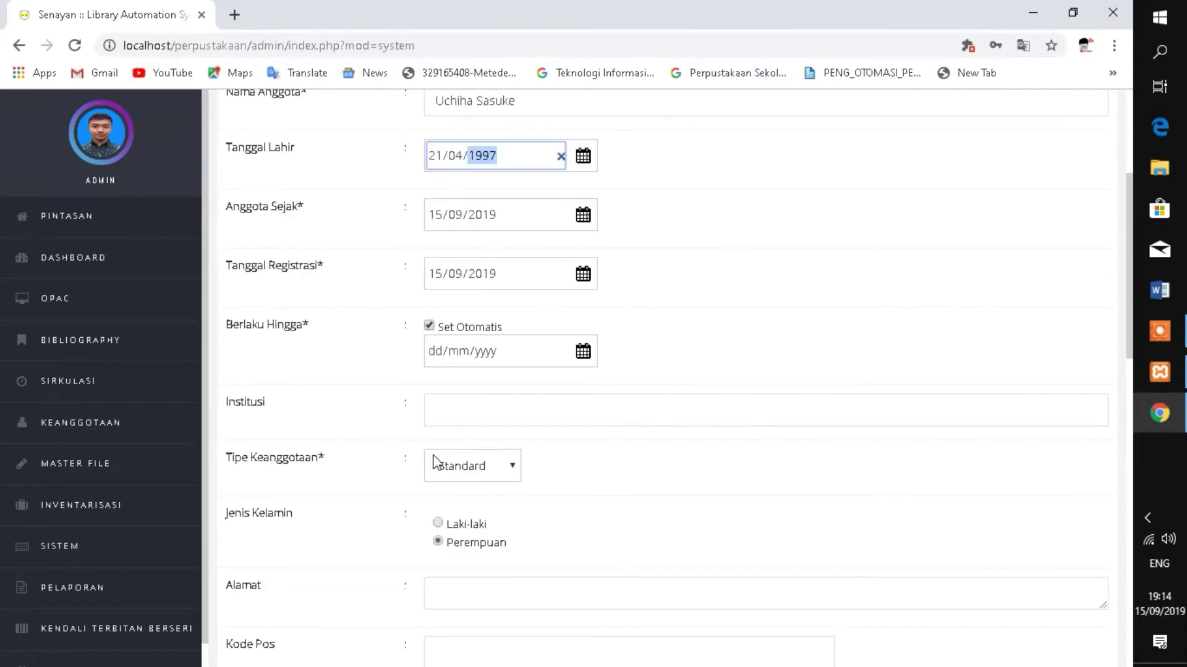
left_click(442, 402)
left_click(454, 450)
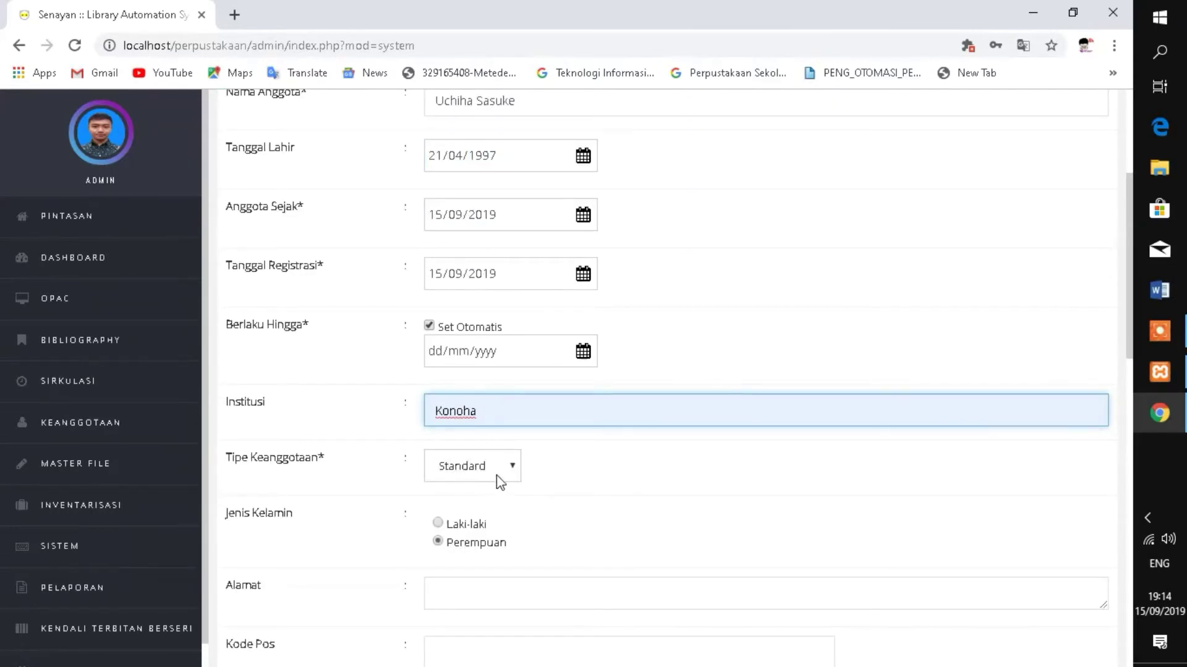
left_click(497, 476)
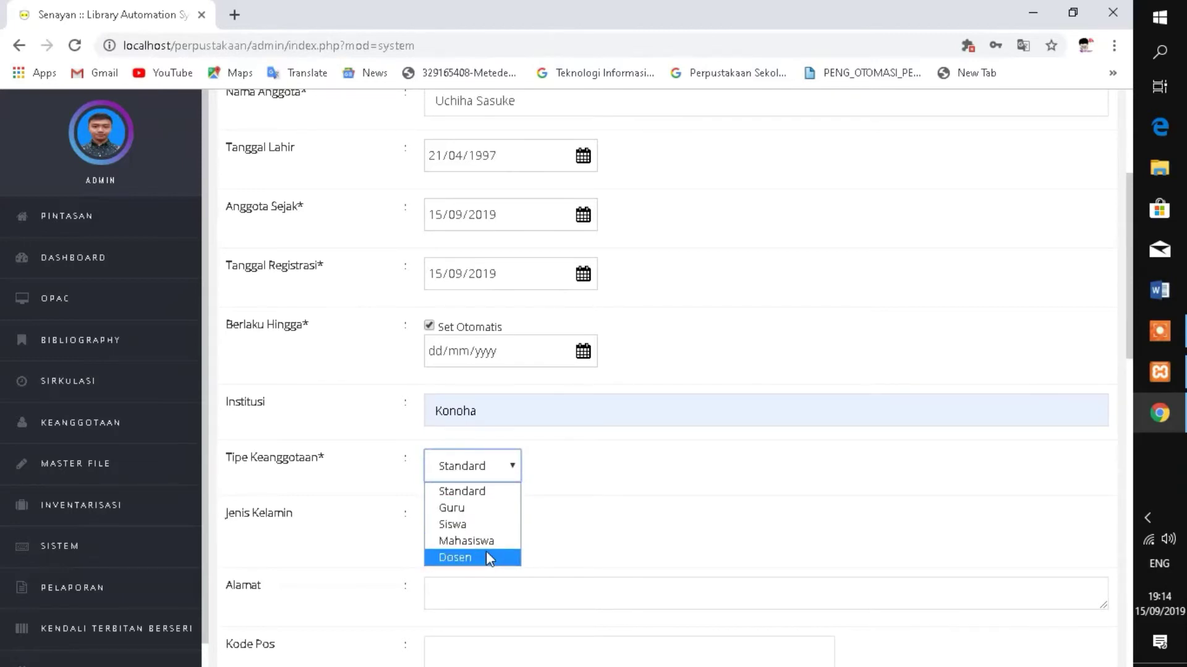
left_click(487, 557)
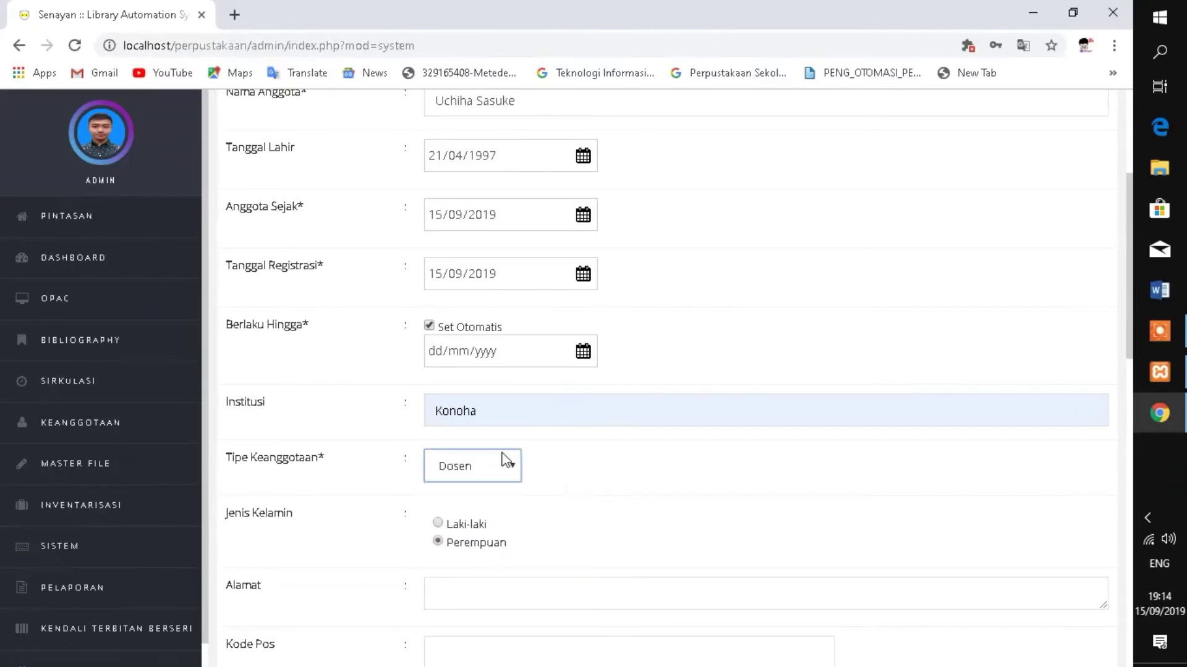
left_click(502, 456)
left_click(484, 542)
left_click(444, 520)
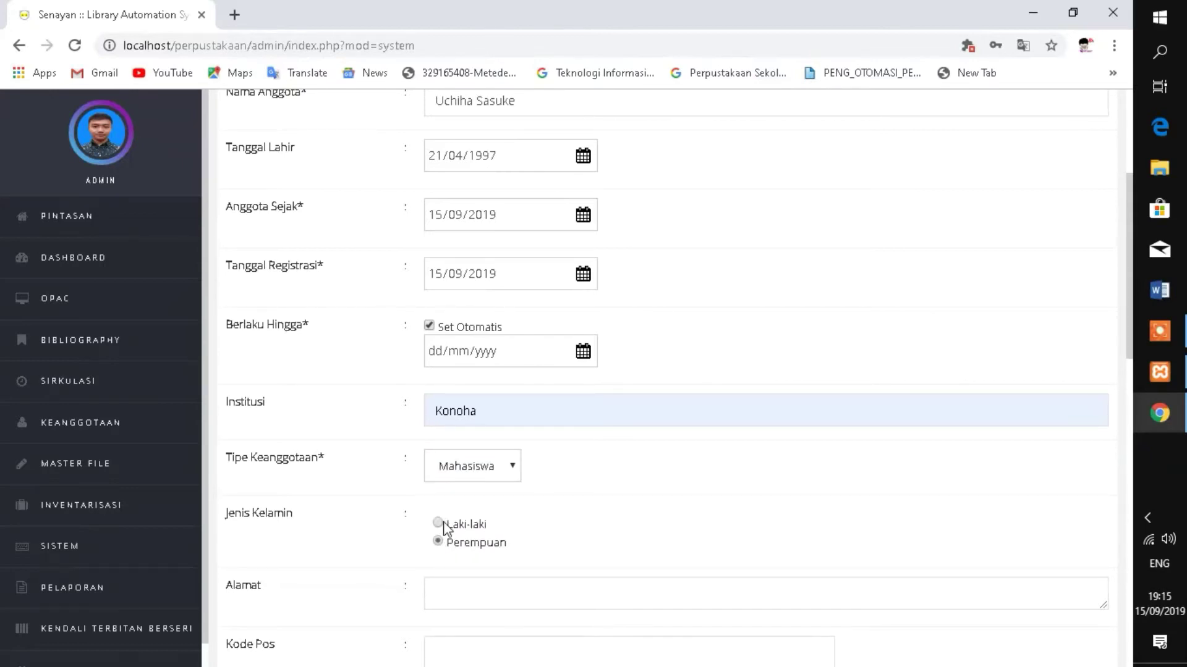
- Fill in the member's address, postal code 4545 and phone number
scroll(445, 525, "down", 3)
left_click(452, 425)
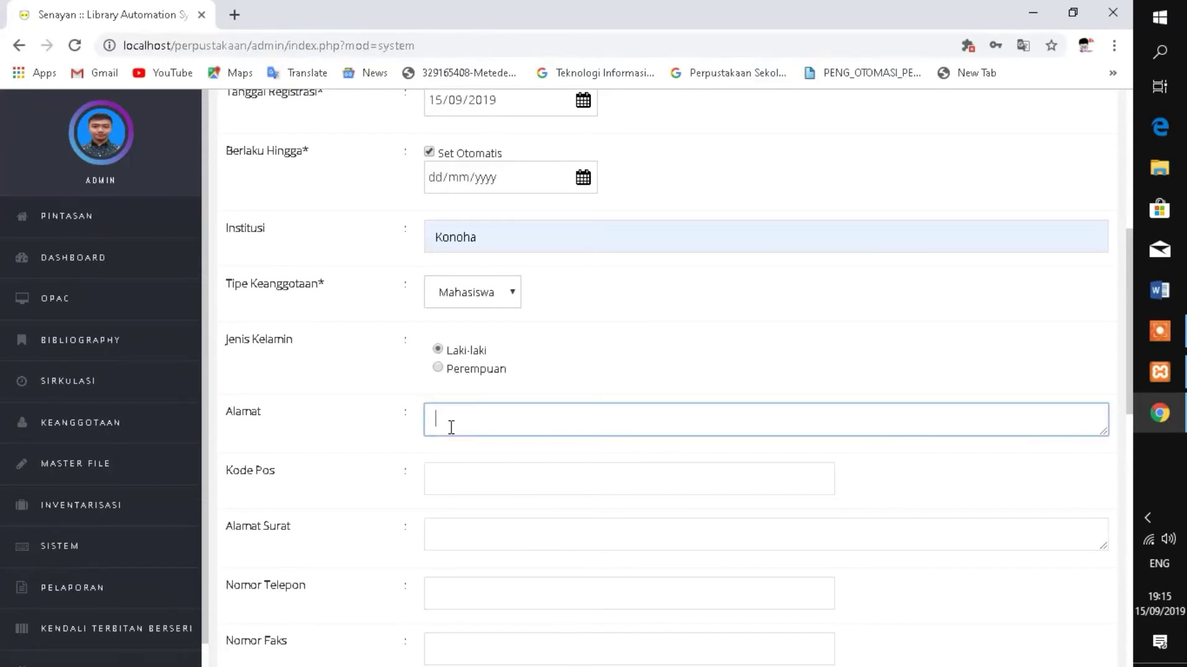
type("Konoha")
left_click(454, 473)
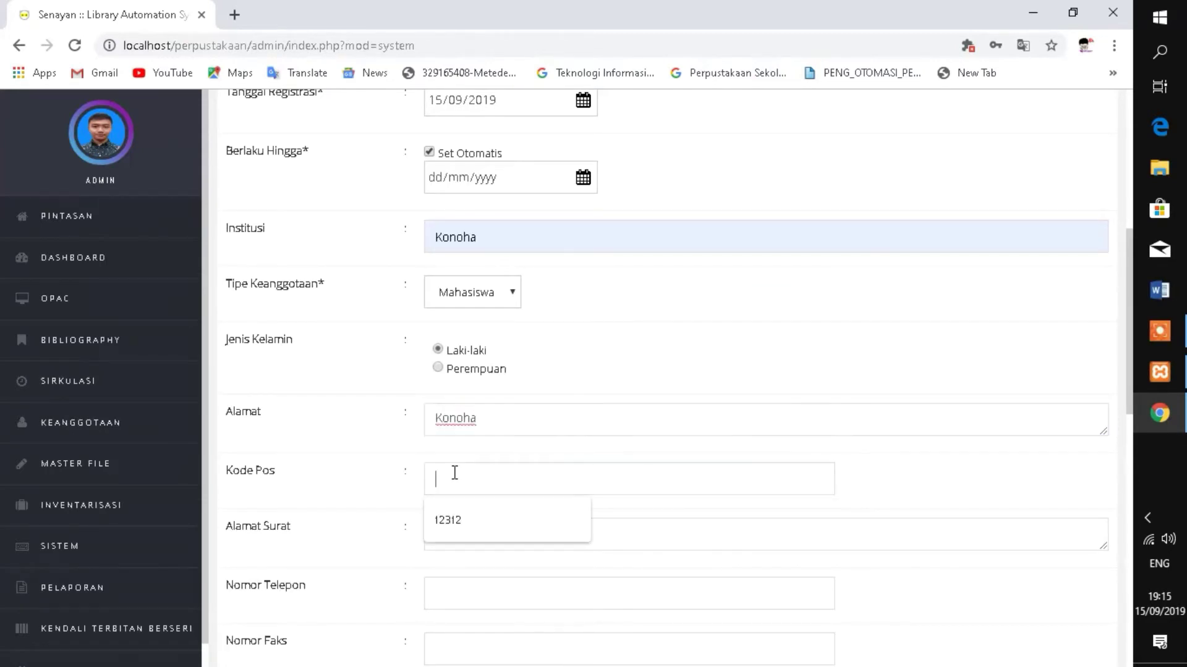
type("4545")
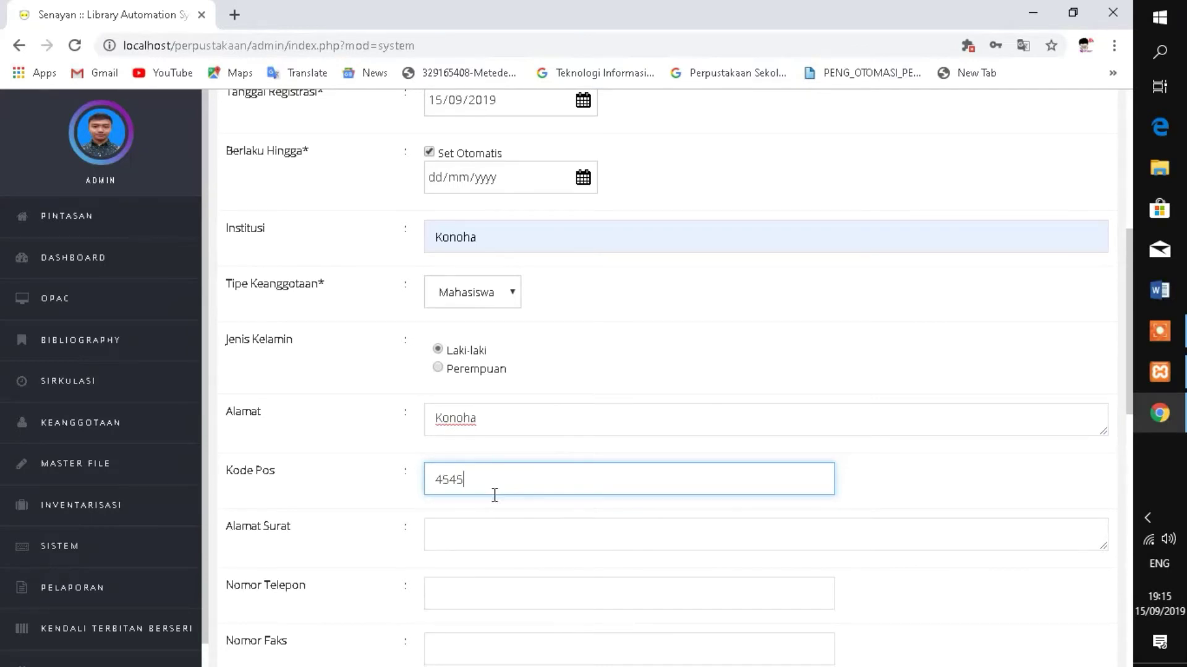
scroll(485, 536, "down", 1)
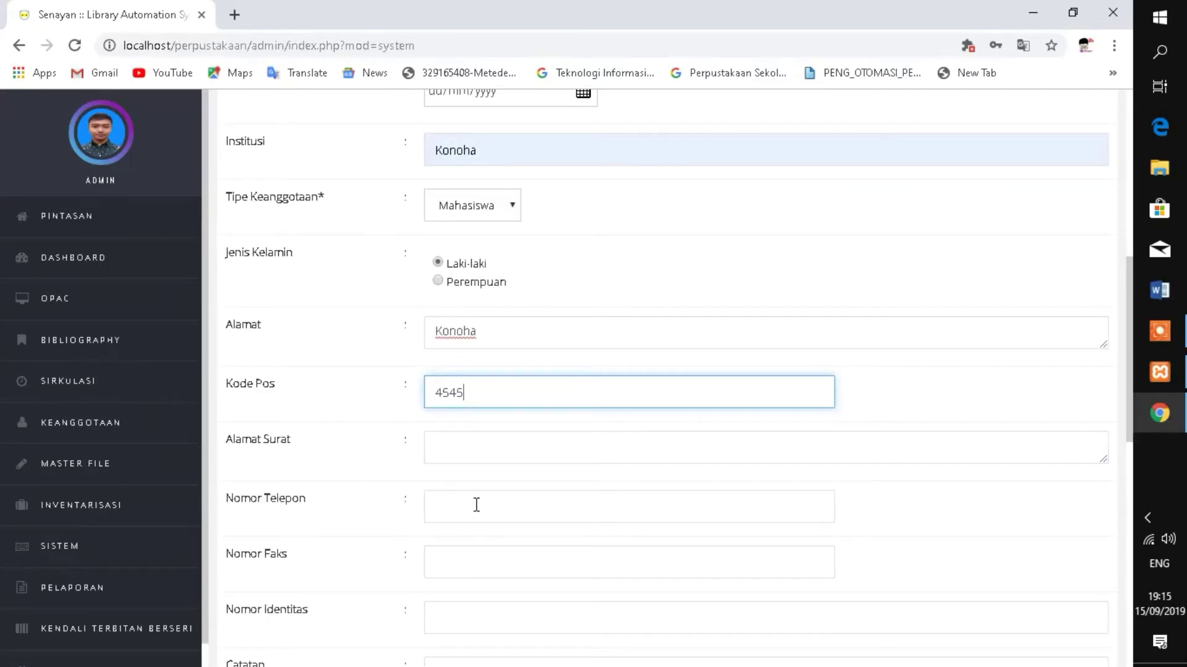
left_click(476, 505)
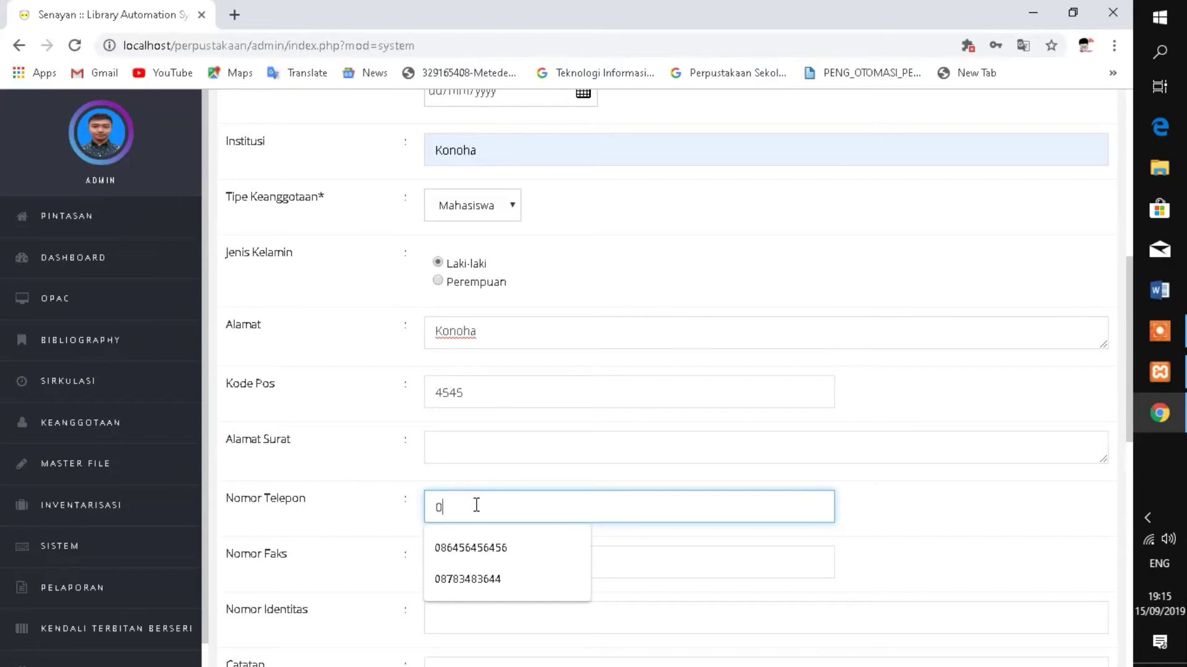
scroll(471, 547, "down", 2)
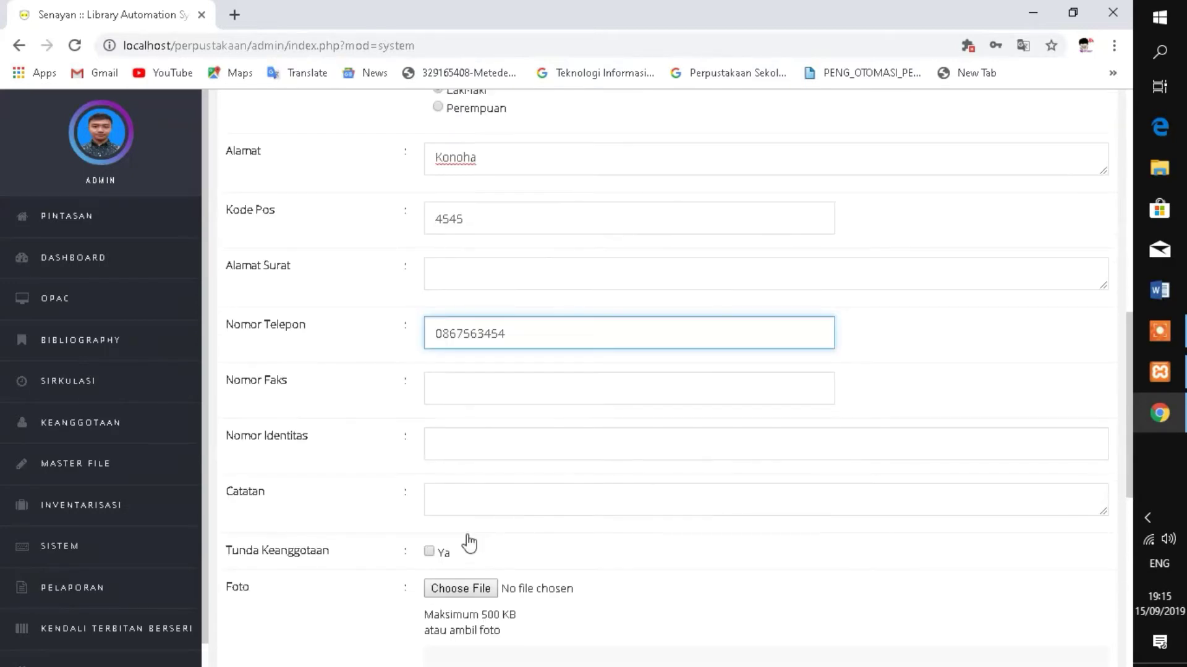
scroll(469, 544, "down", 1)
- Attach the last image in Downloads as the member photo
left_click(446, 503)
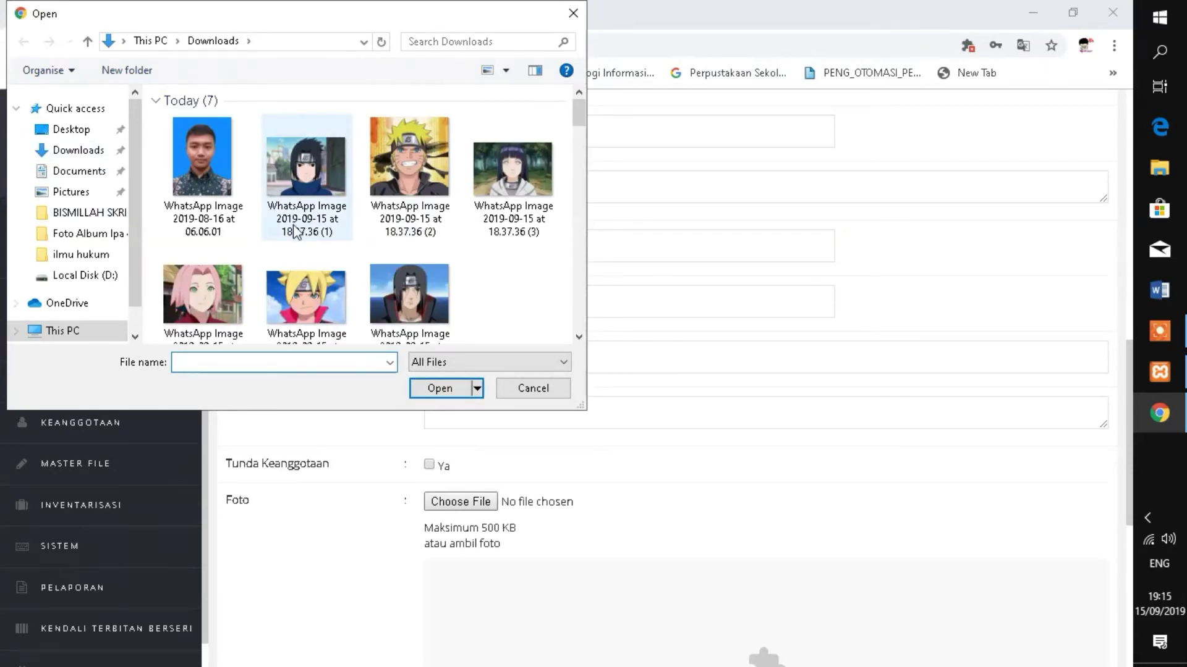
scroll(295, 233, "down", 1)
left_click(407, 250)
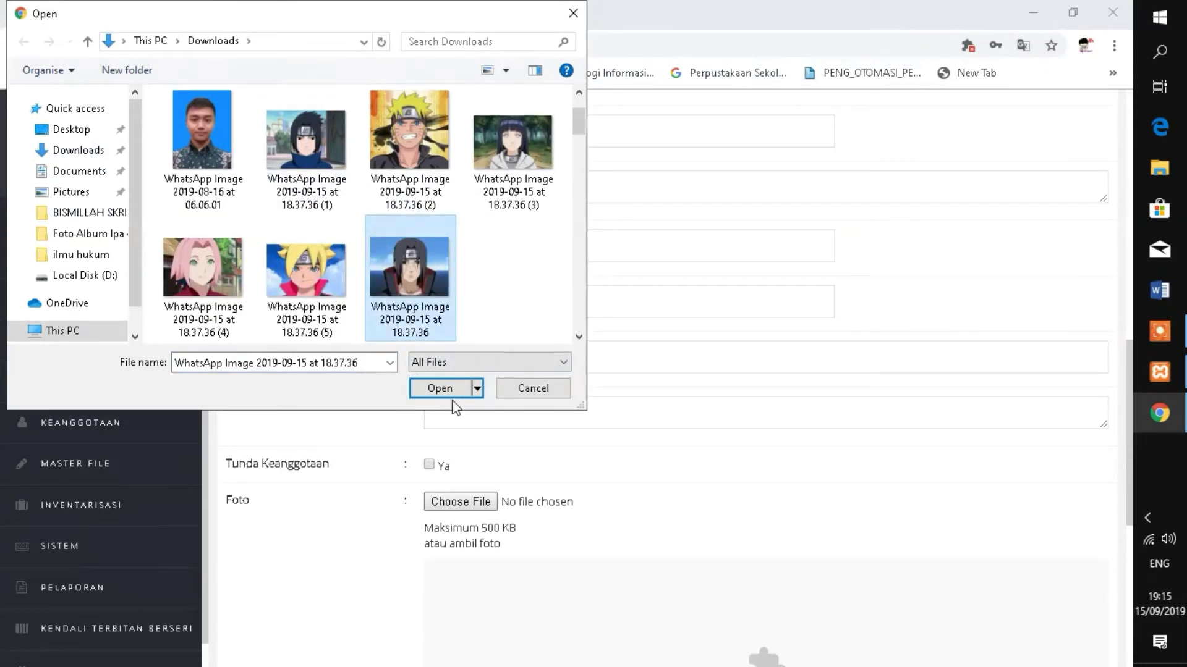
left_click(451, 398)
scroll(562, 480, "down", 2)
scroll(517, 465, "down", 3)
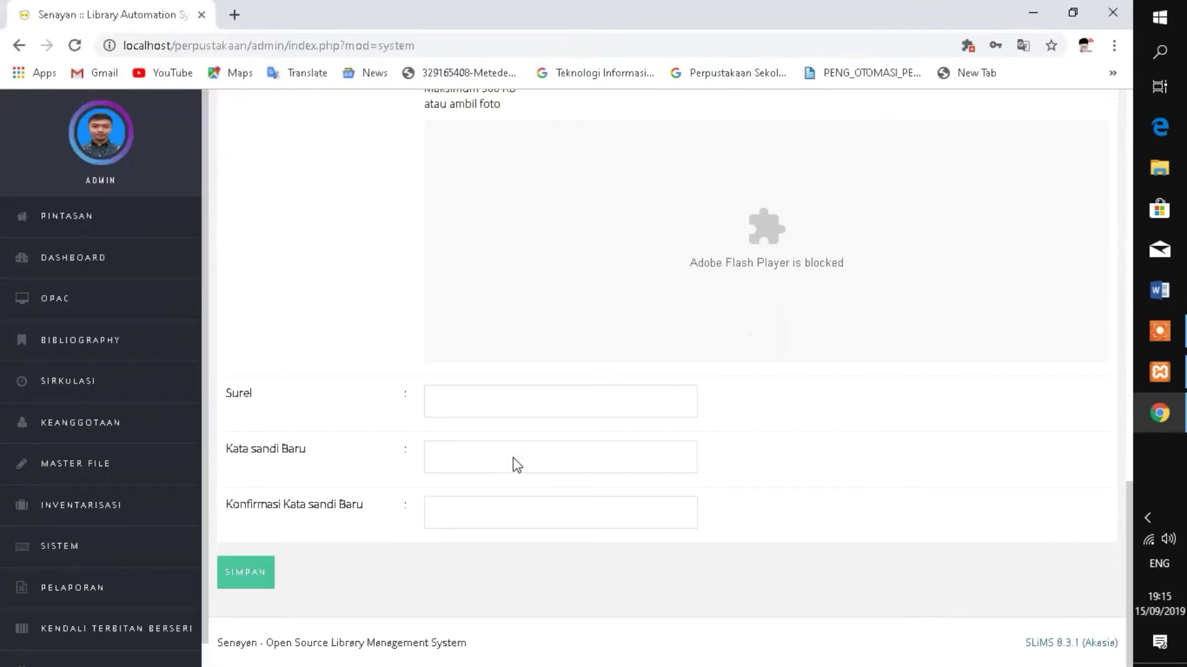
- Enter the member's e-mail address in Surel, fixing typing mistakes
left_click(509, 406)
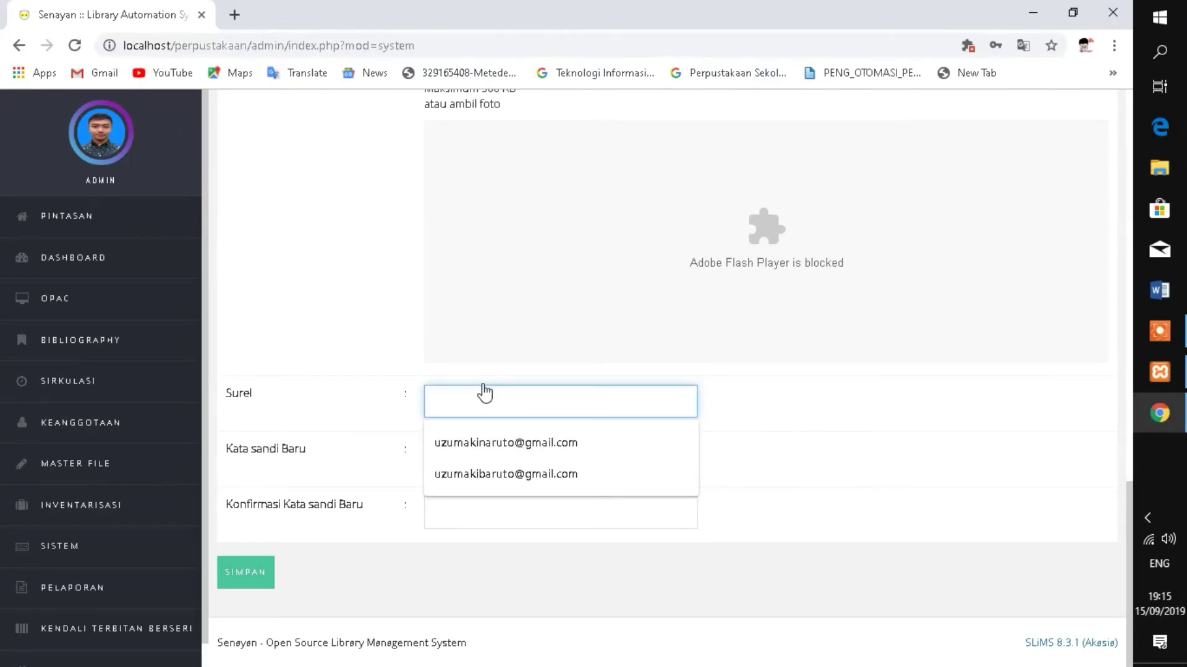
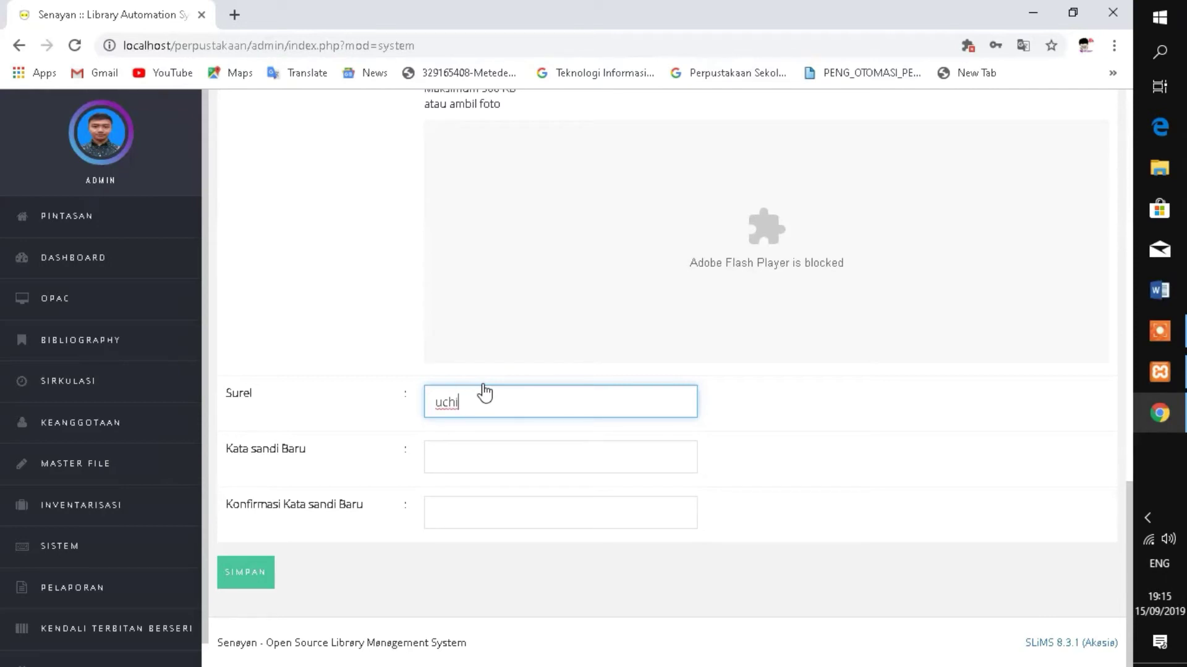
- Replace the photo with WhatsApp Image 2019-09-15 at 18.37.36 (1).jpeg
scroll(499, 371, "up", 4)
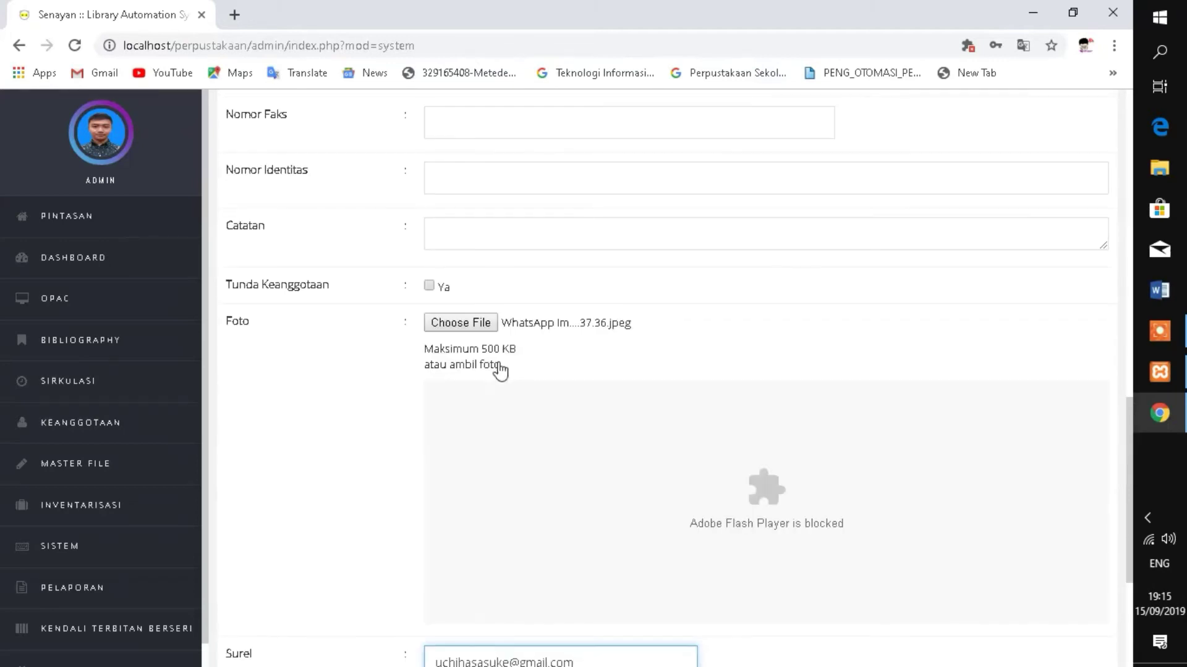
left_click(458, 322)
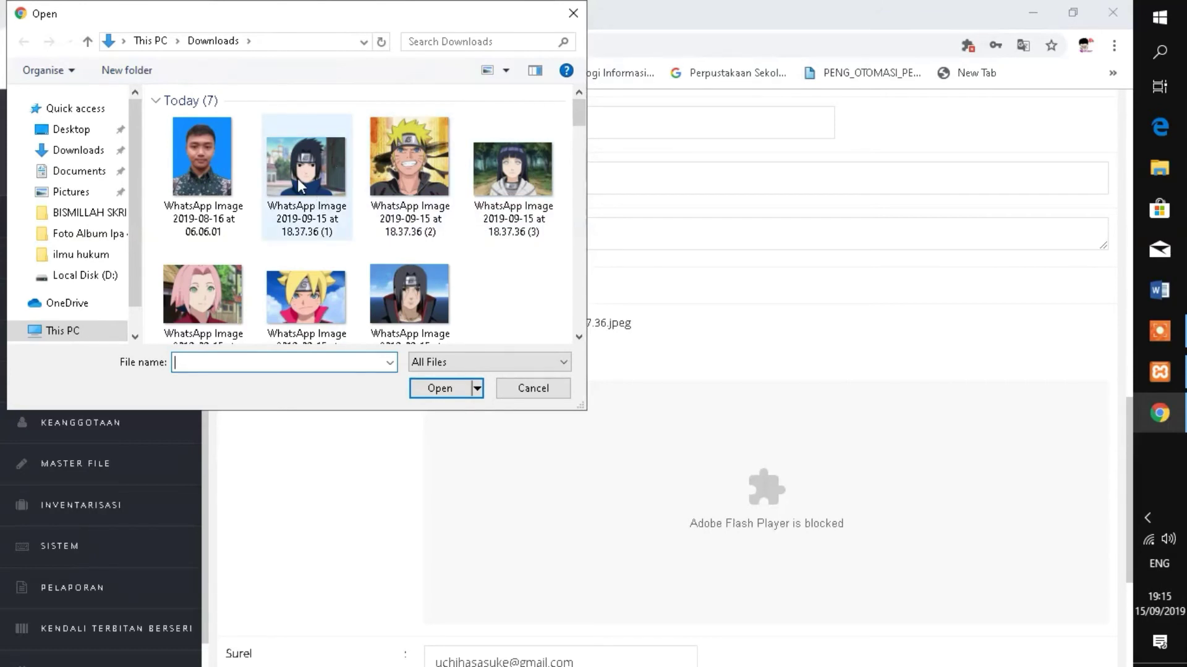
left_click(303, 179)
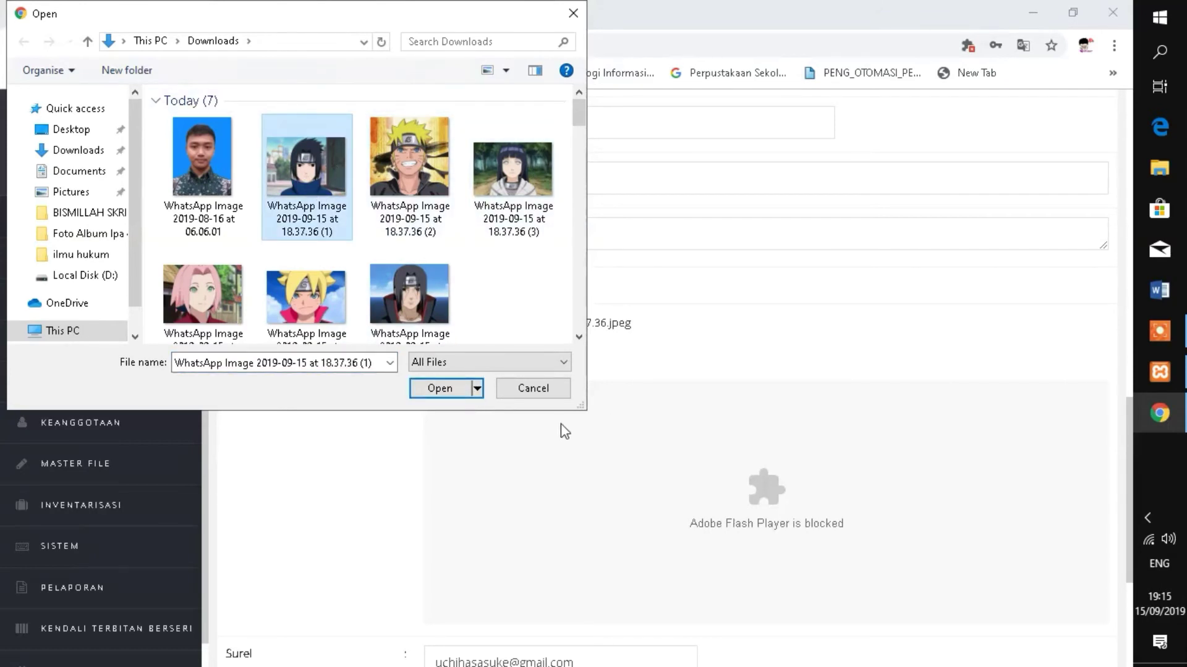
left_click(532, 388)
left_click(464, 325)
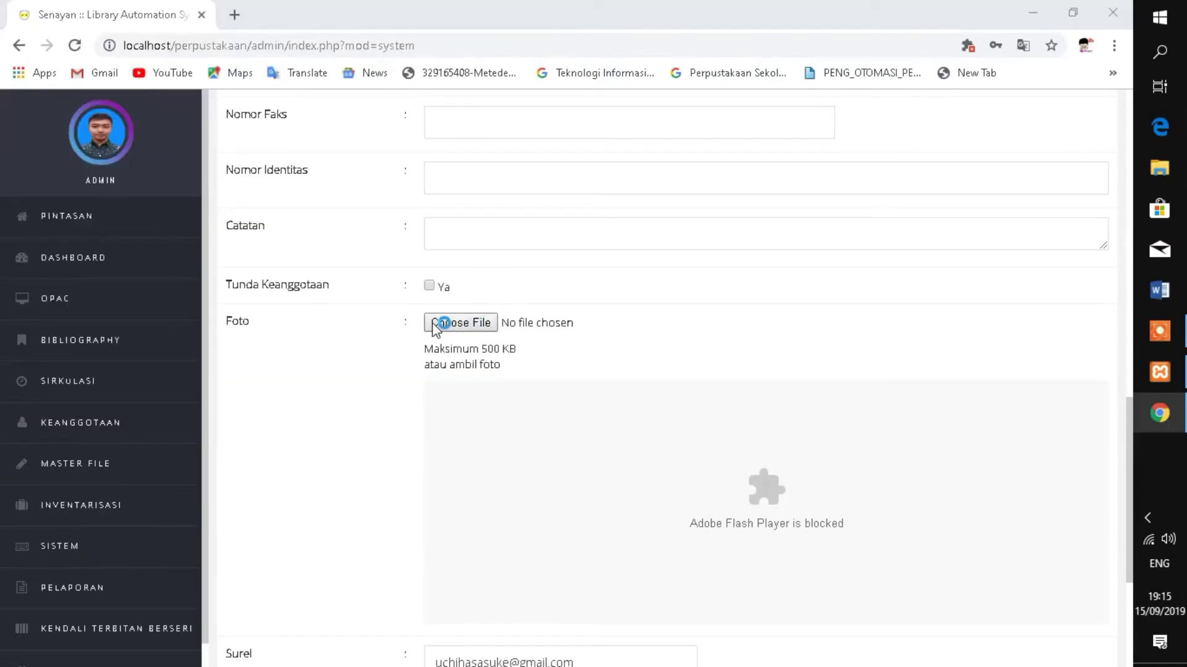
left_click(304, 152)
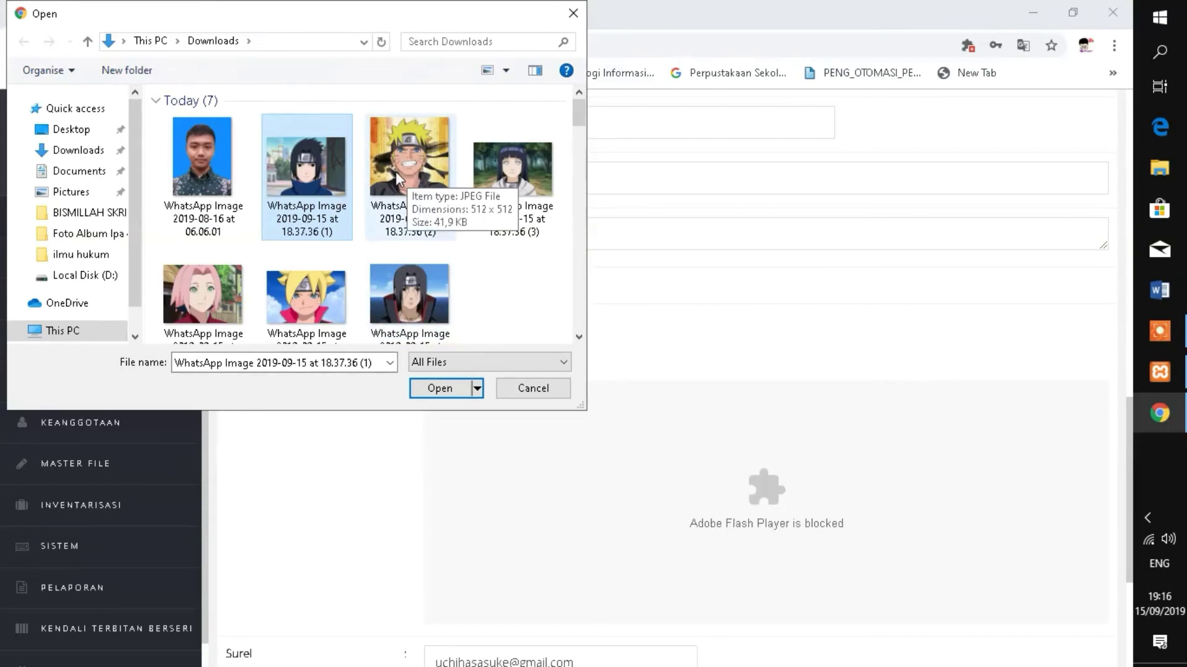
left_click(440, 389)
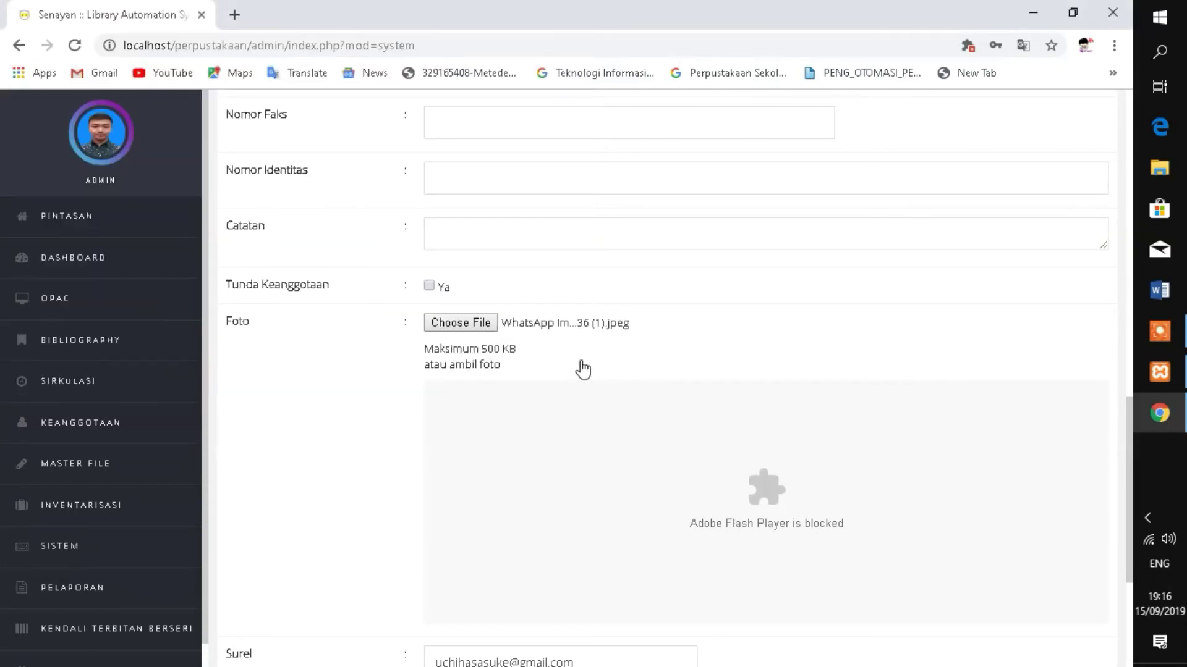
- Save the member with SIMPAN and confirm the 'Data Anggota Baru Berhasil Disimpan' and 'Gambar Berhasil Diunggah' alerts
scroll(593, 370, "down", 4)
left_click(238, 574)
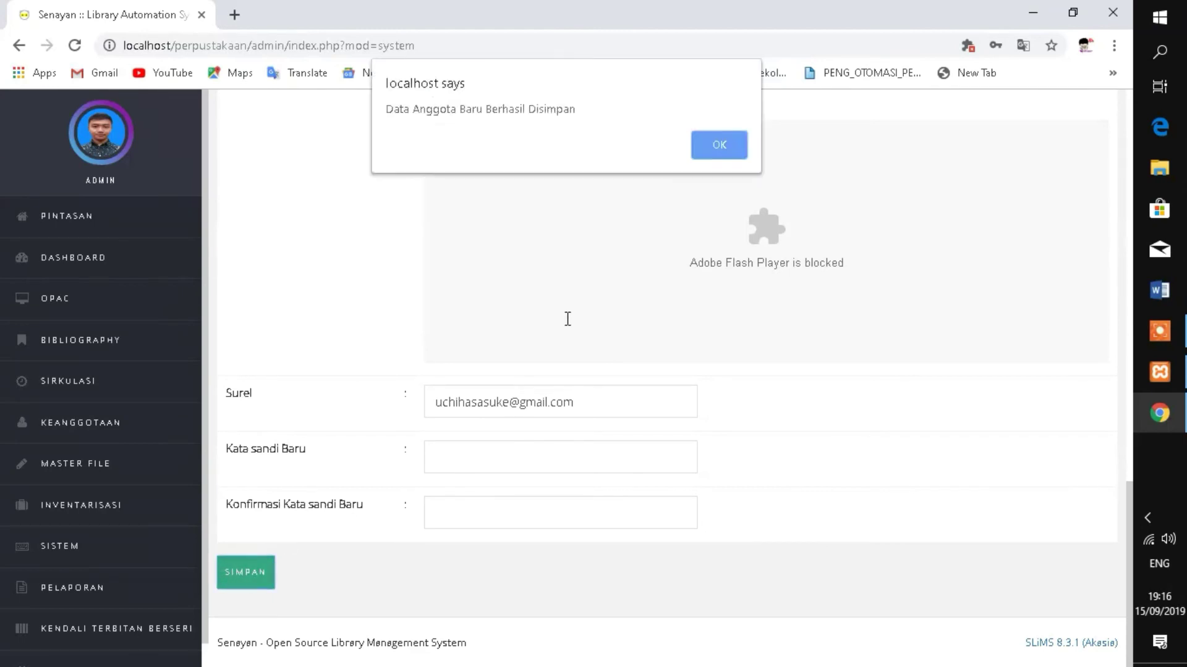
left_click(711, 155)
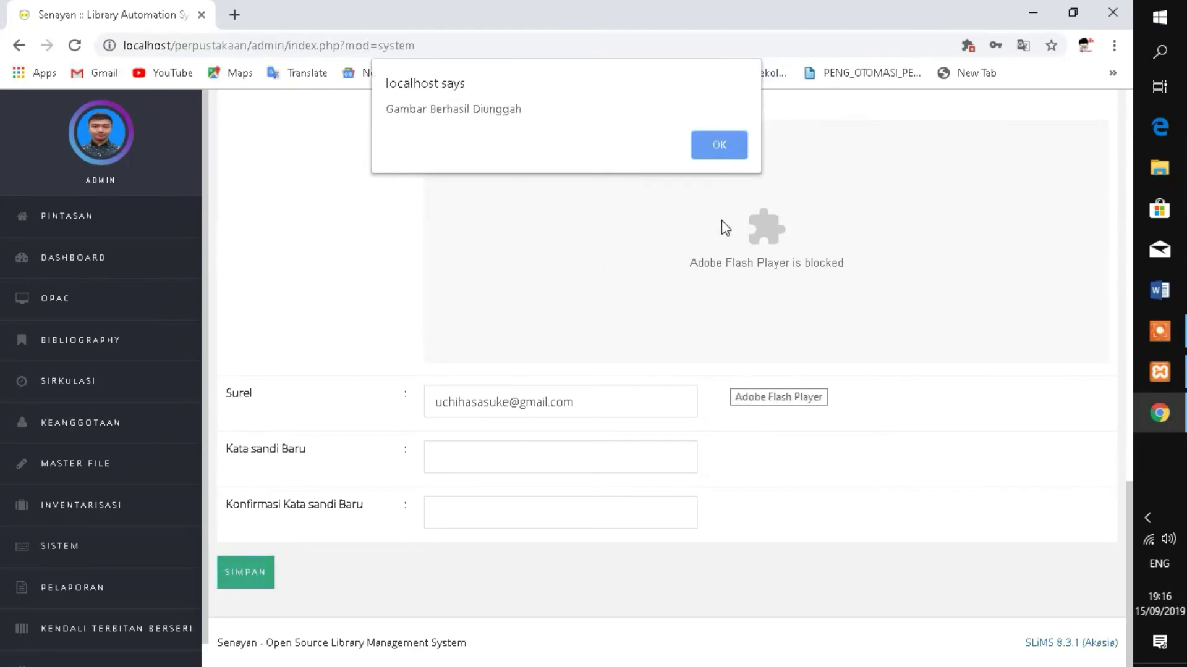
left_click(723, 149)
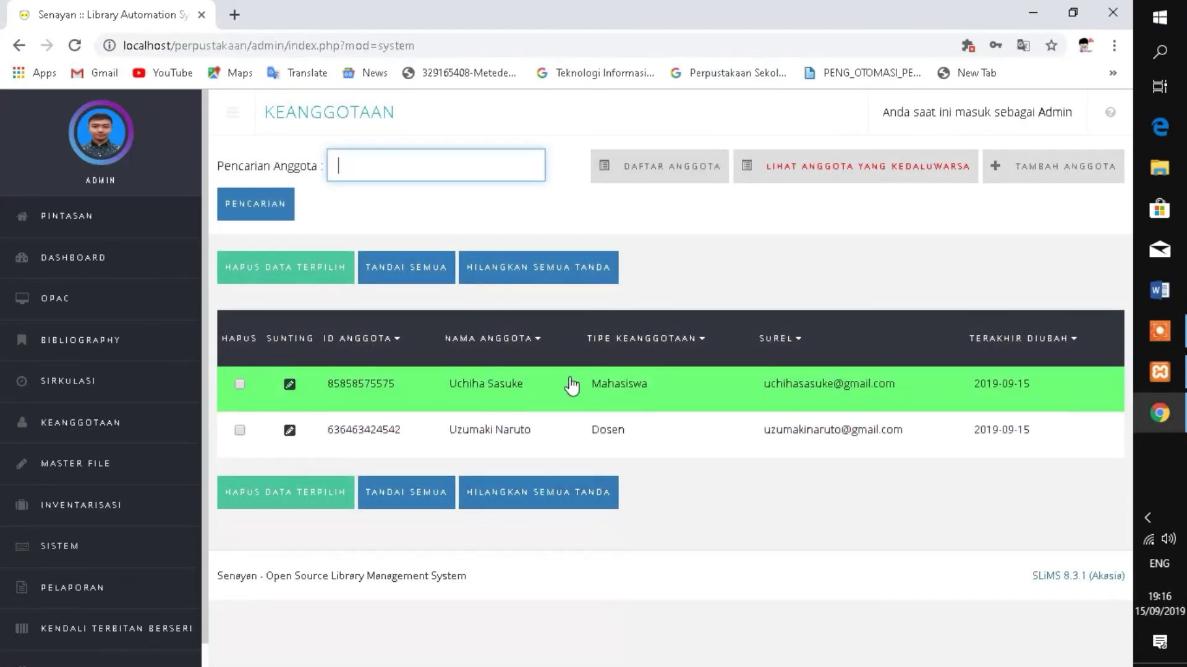